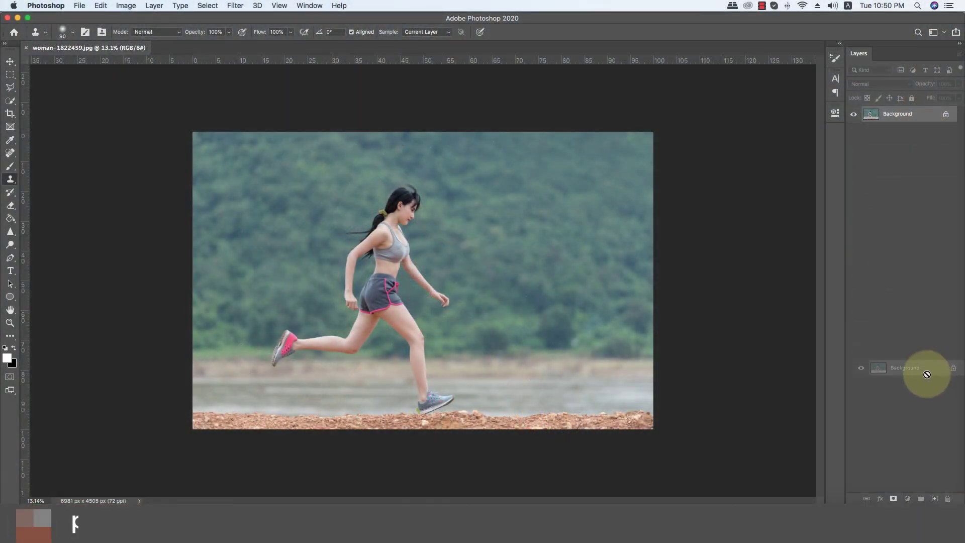
- Duplicate the Background layer into a new Background copy layer
drag(918, 118, 937, 499)
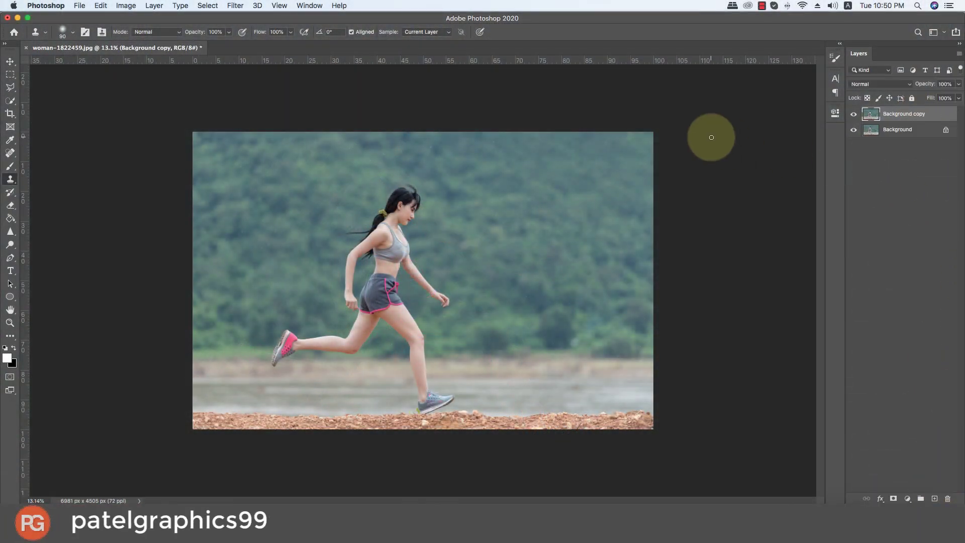
- Quick-select the runner from her head, hair and shoulder down the back leg to the rear shoe
click(16, 102)
key(bracketright)
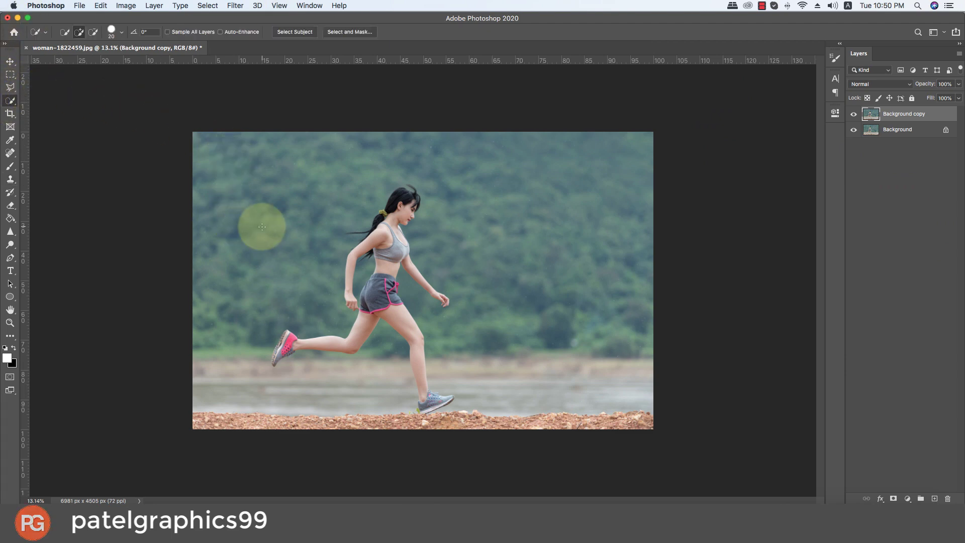
key(bracketright)
key(bracketright)
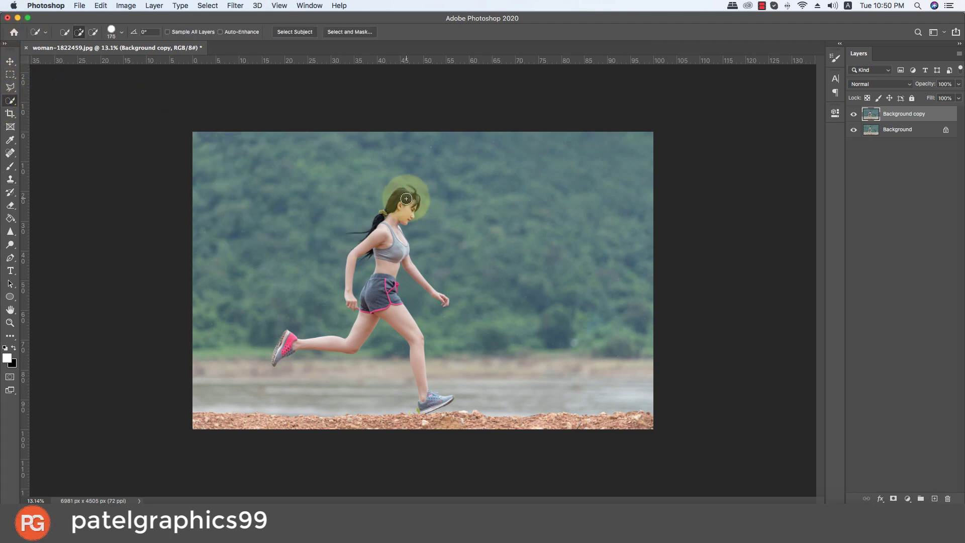
mouse_move(402, 204)
mouse_down()
mouse_move(371, 284)
mouse_move(409, 334)
mouse_move(432, 402)
mouse_up()
key(bracketleft)
key(bracketleft)
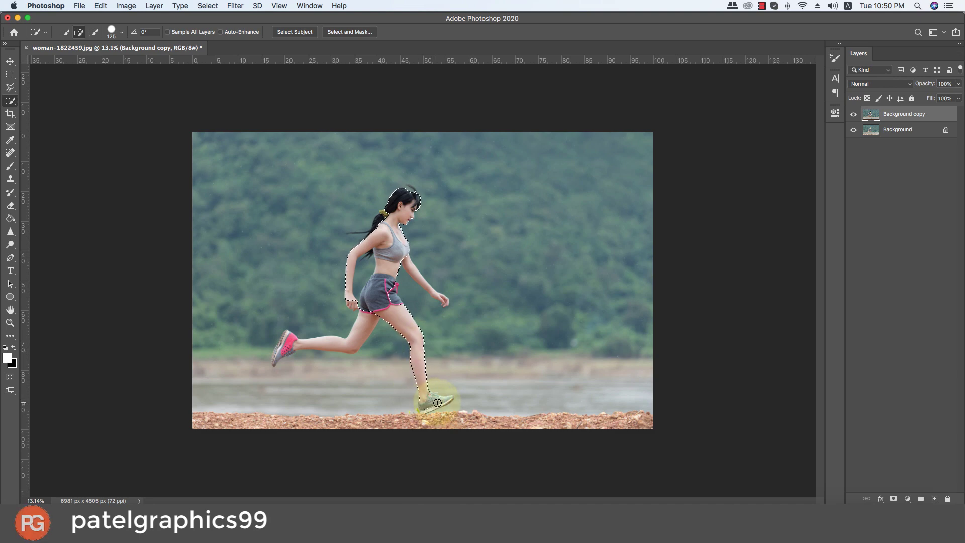
mouse_move(319, 358)
mouse_down()
mouse_move(301, 345)
mouse_move(333, 344)
mouse_move(279, 346)
mouse_move(376, 255)
mouse_move(441, 297)
mouse_move(415, 273)
mouse_up()
key(bracketleft)
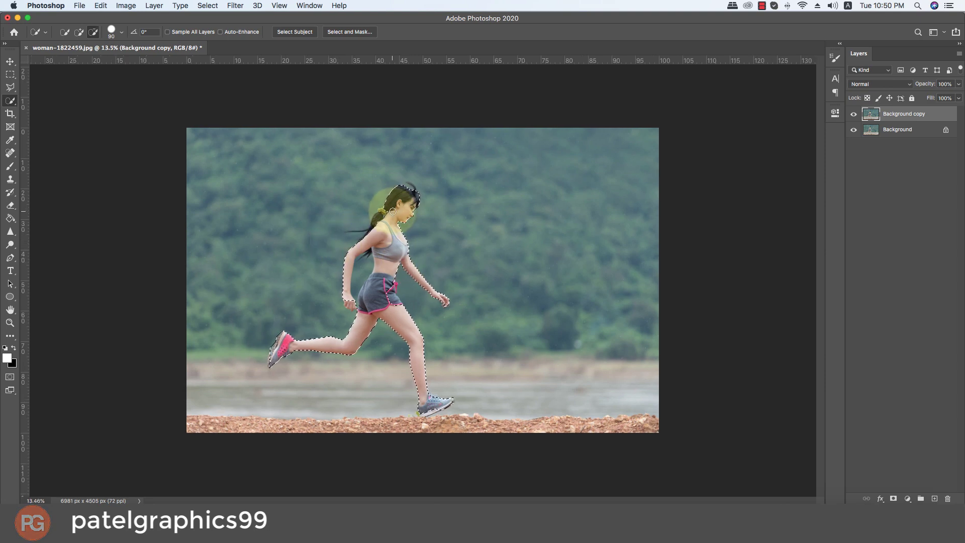
- Add more hair and the hand, remove the armpit gap, and extend the selection around the back shoe
scroll(377, 204, up, 3)
mouse_move(377, 201)
mouse_down()
mouse_move(397, 179)
mouse_move(365, 204)
mouse_move(350, 262)
mouse_up()
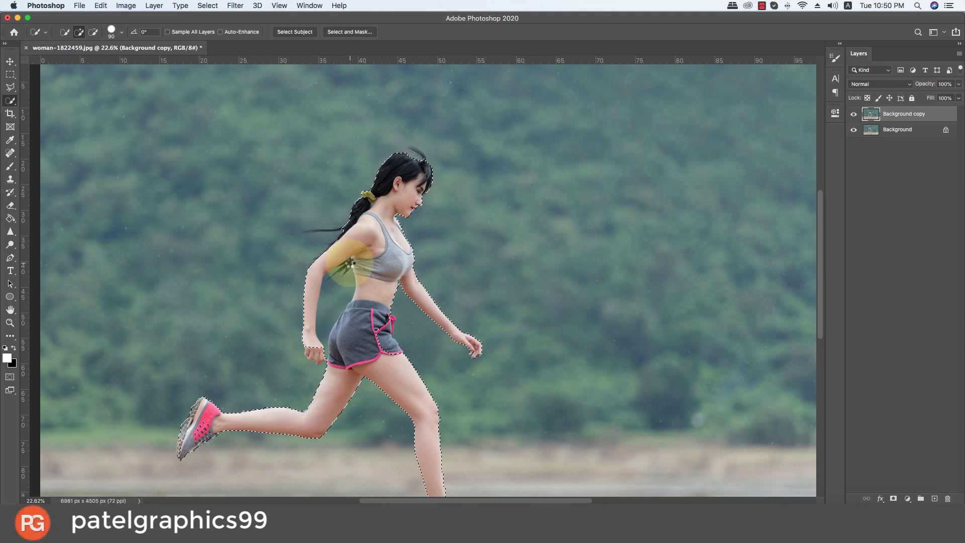
alt+drag(350, 261, 324, 292)
drag(309, 334, 312, 351)
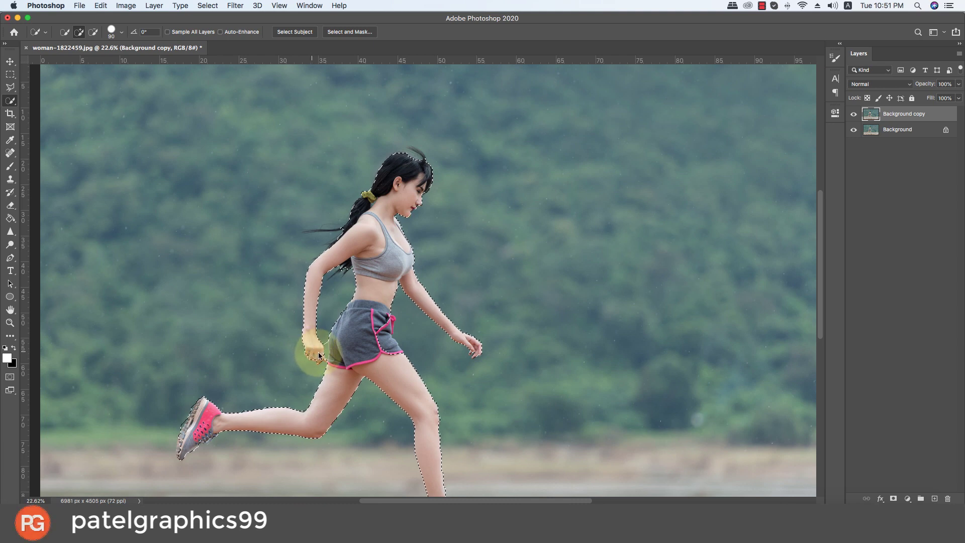
mouse_move(340, 345)
mouse_down()
mouse_move(339, 263)
mouse_move(385, 256)
mouse_move(394, 290)
mouse_move(452, 370)
mouse_move(456, 441)
mouse_move(444, 451)
mouse_move(459, 445)
mouse_up()
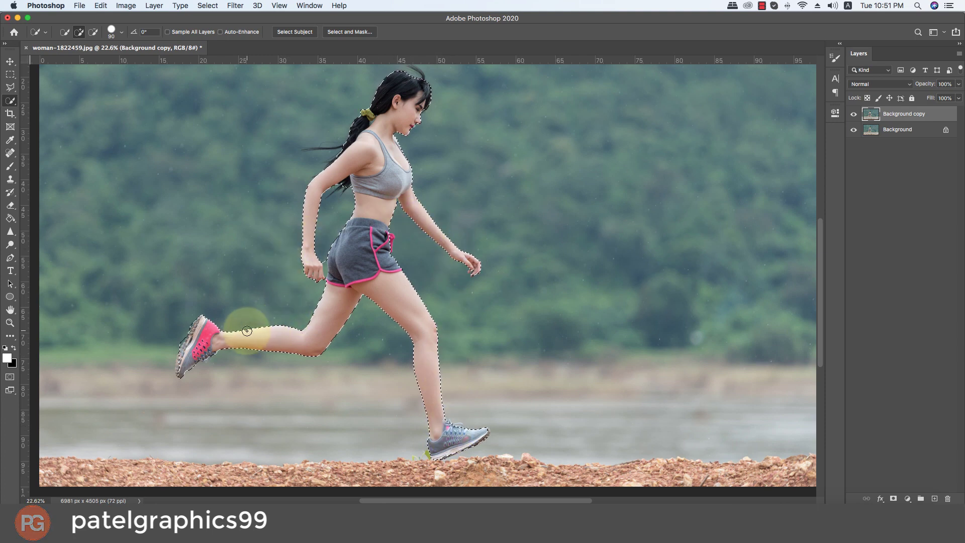
drag(247, 330, 180, 369)
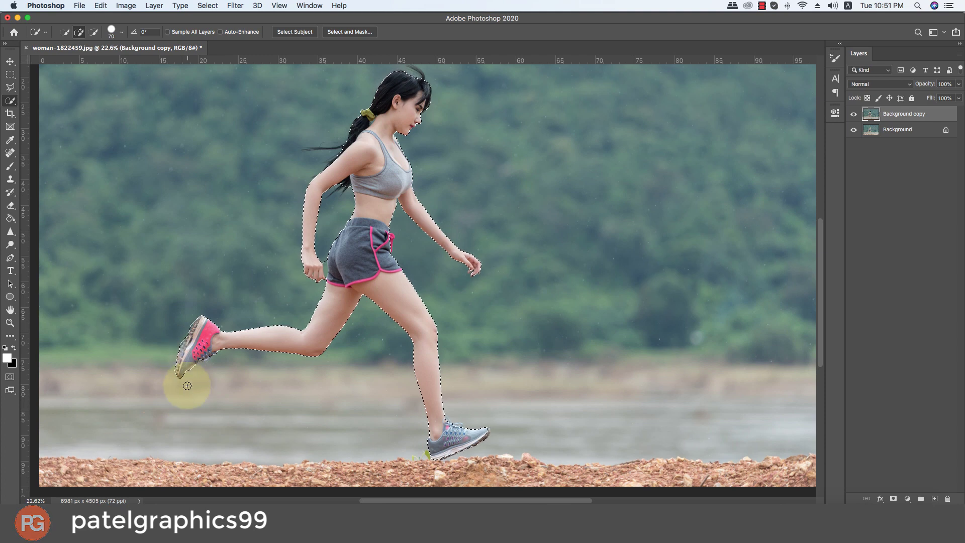
- Tighten the selection around the fist and add the back shoulder area
key(alt)
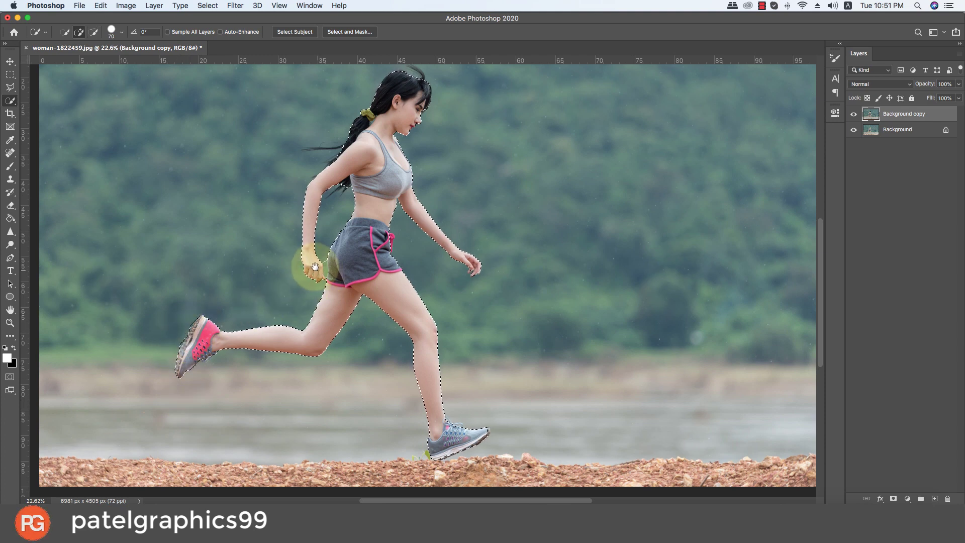
drag(312, 269, 290, 296)
alt+click(303, 297)
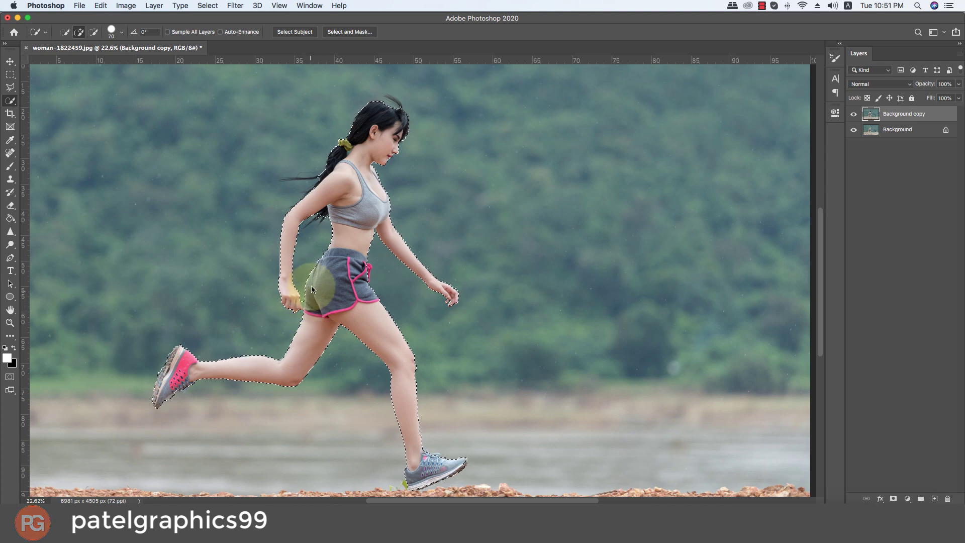
drag(292, 227, 289, 235)
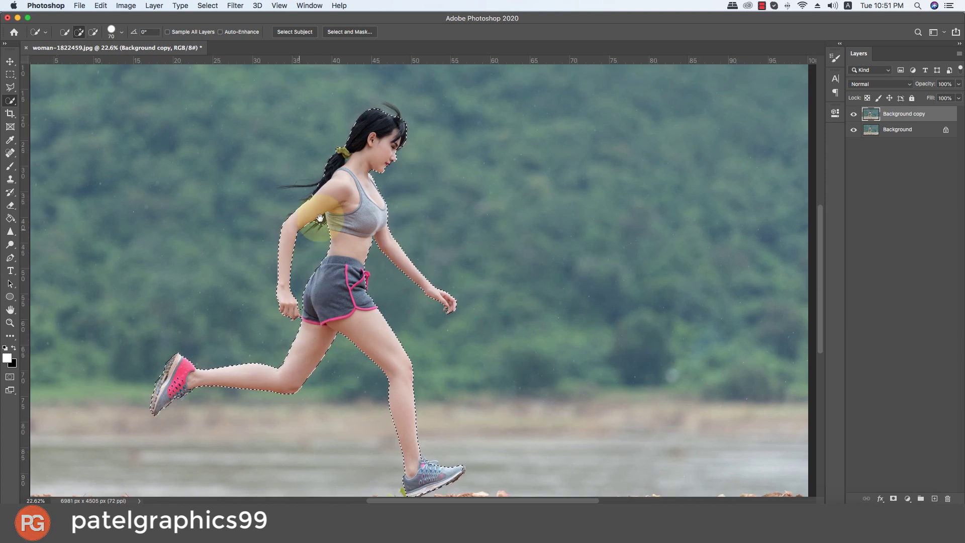
drag(363, 178, 349, 222)
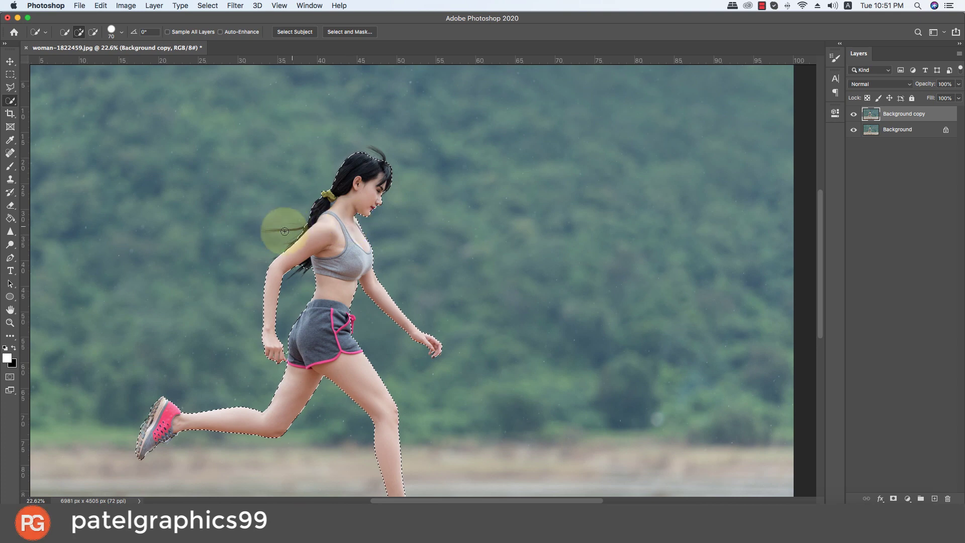
key(super+r)
scroll(332, 220, down, 3)
scroll(315, 218, up, 1)
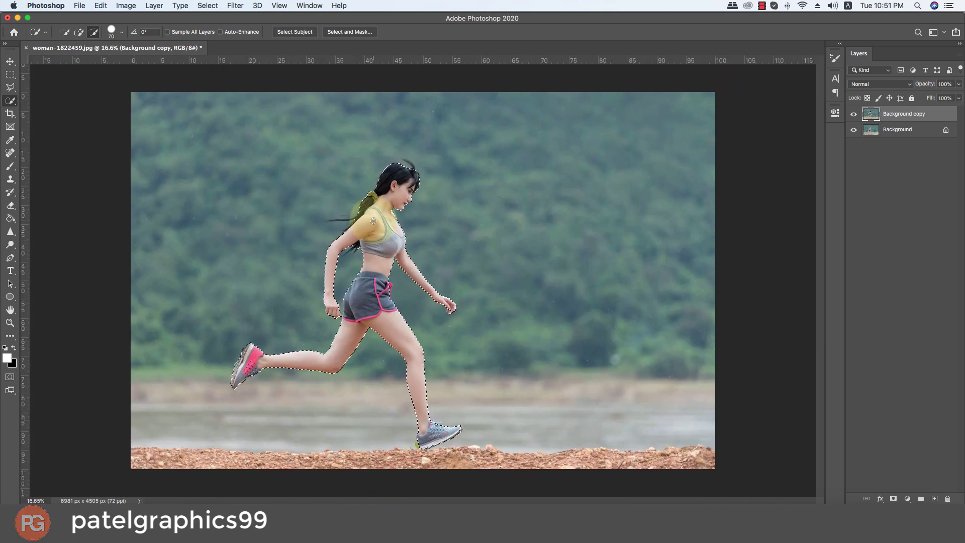
scroll(315, 218, up, 1)
scroll(314, 218, up, 1)
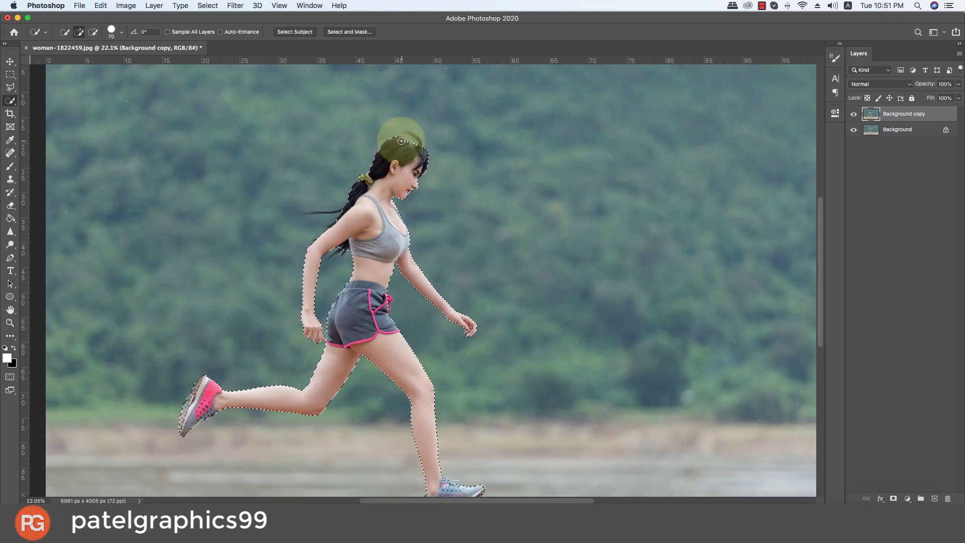
- Refine the ponytail, loose strand and top-of-head hair edges in Select and Mask, with Smooth 2 and Feather 0.3 px
click(351, 32)
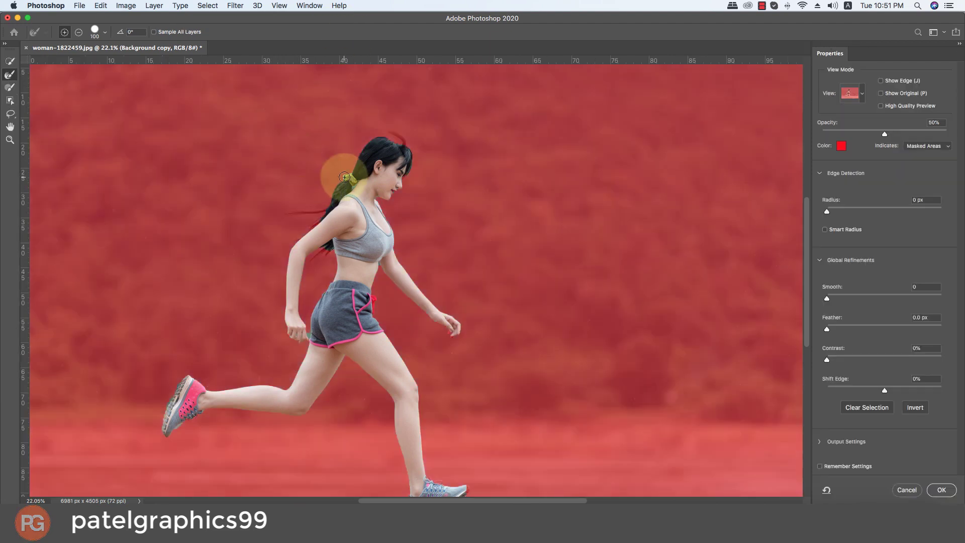
drag(340, 181, 319, 215)
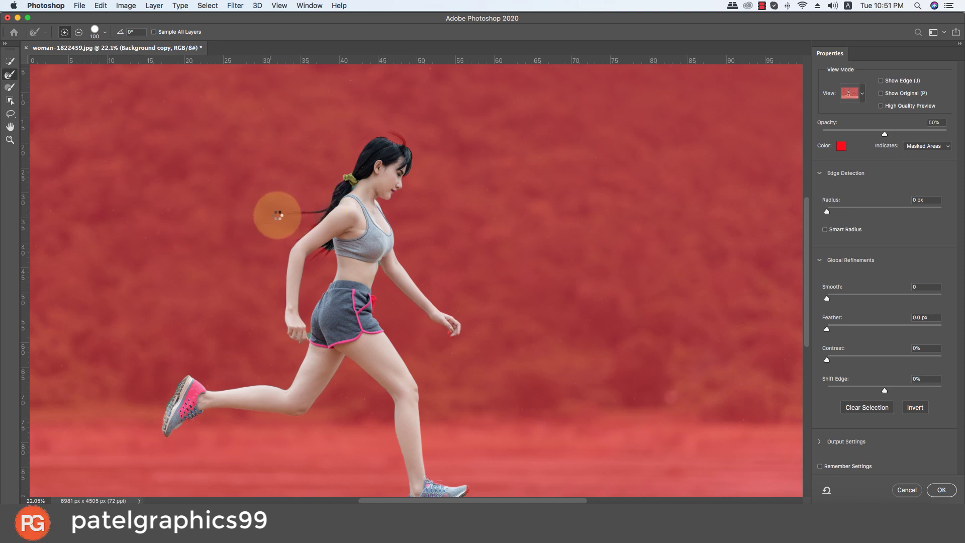
mouse_move(278, 212)
mouse_down()
mouse_move(326, 246)
mouse_move(307, 262)
mouse_move(326, 278)
mouse_up()
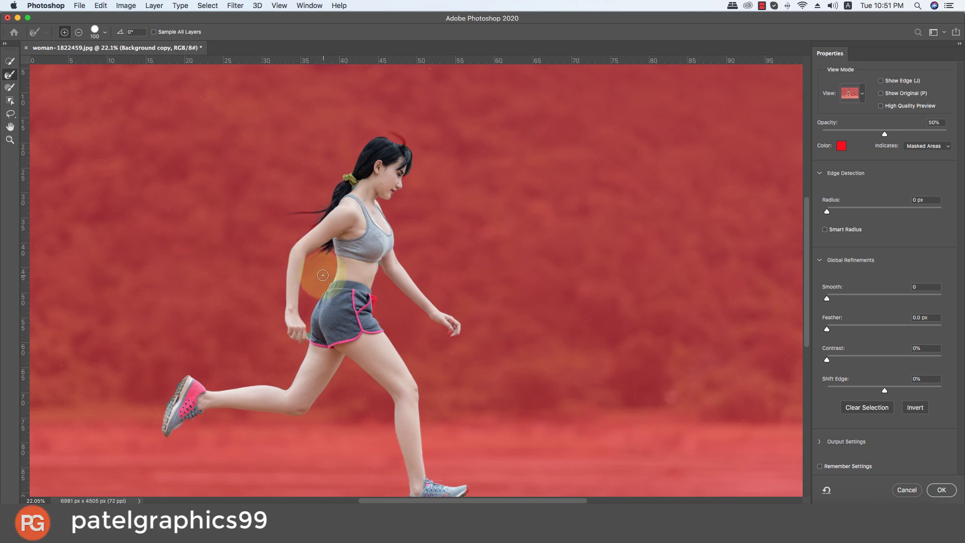
mouse_move(341, 155)
mouse_down()
mouse_move(346, 171)
mouse_move(405, 145)
mouse_move(410, 189)
mouse_up()
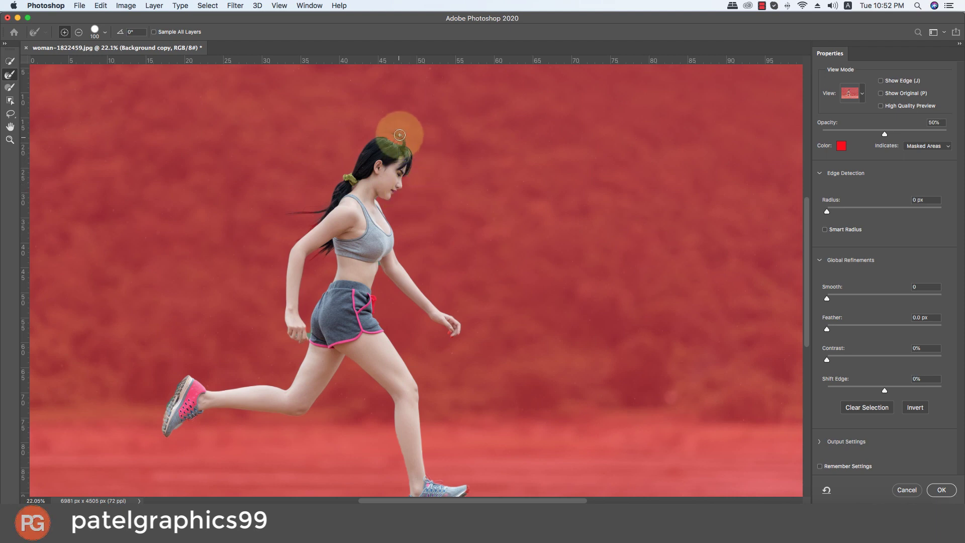
drag(394, 129, 380, 124)
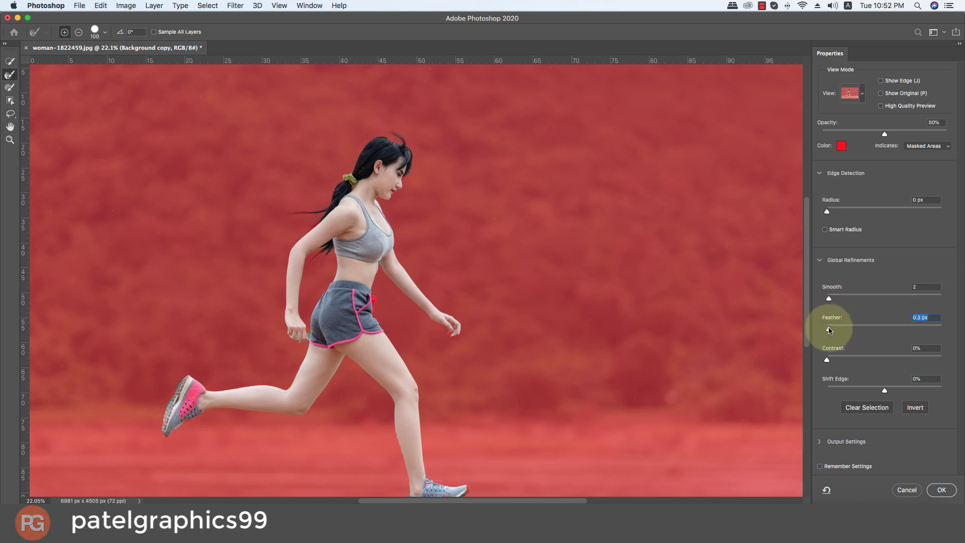
click(937, 491)
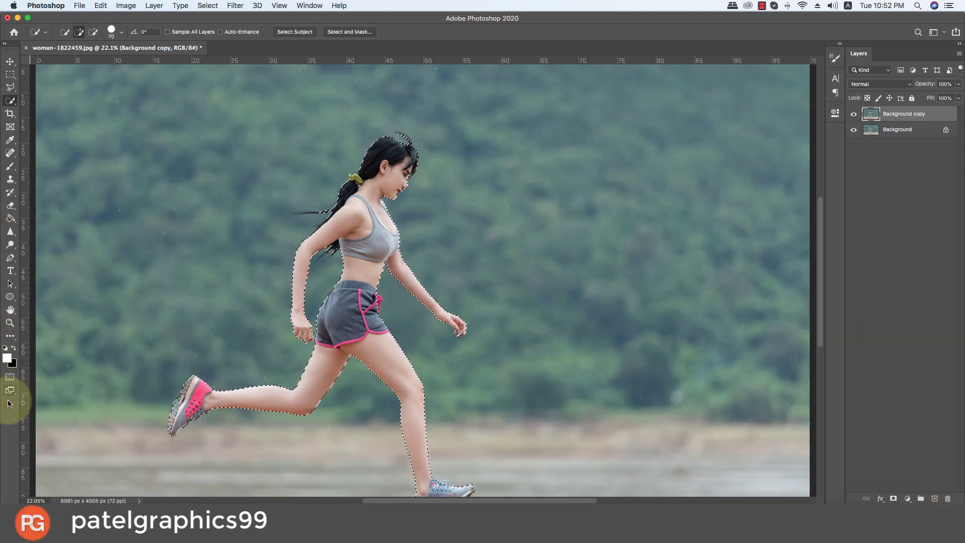
- Enter Quick Mask and set up a small Soft Round brush
click(10, 377)
scroll(442, 311, up, 4)
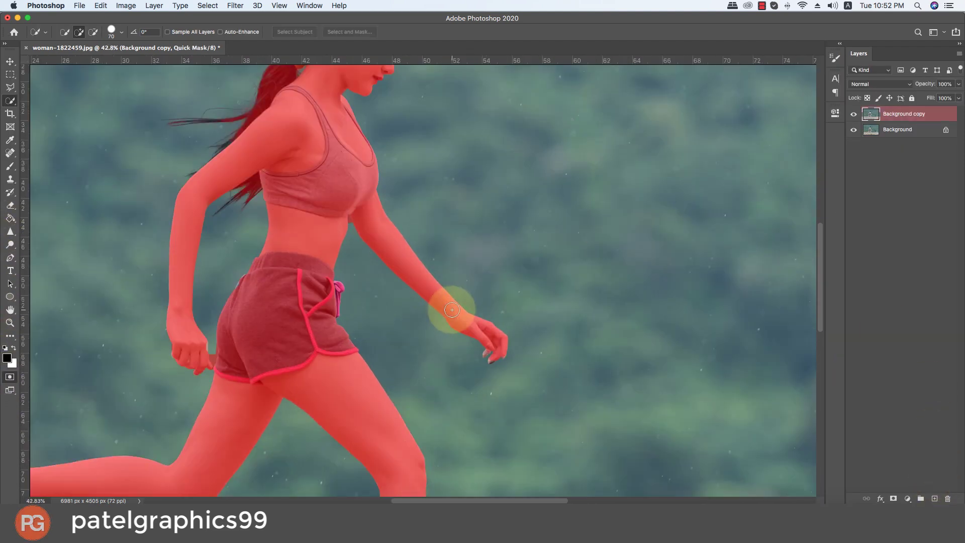
scroll(452, 310, up, 1)
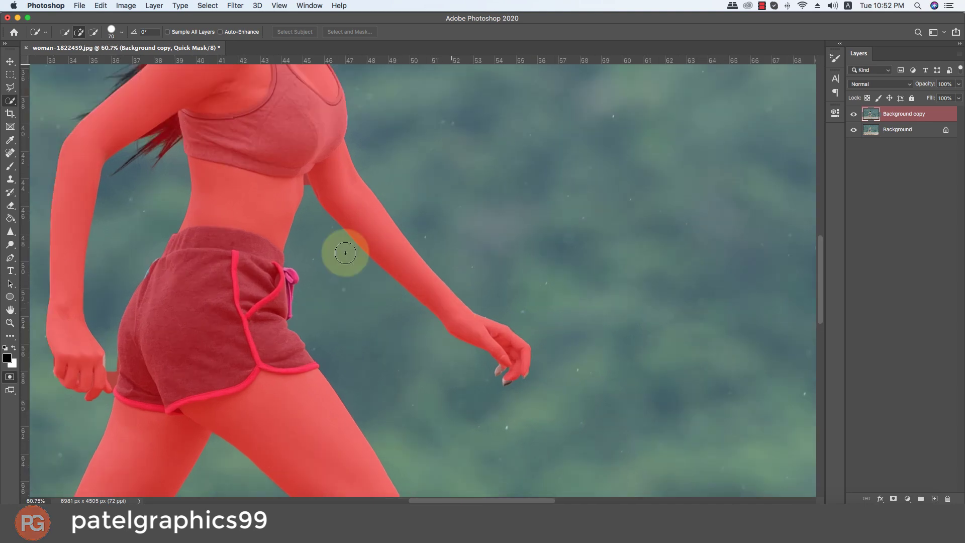
click(11, 167)
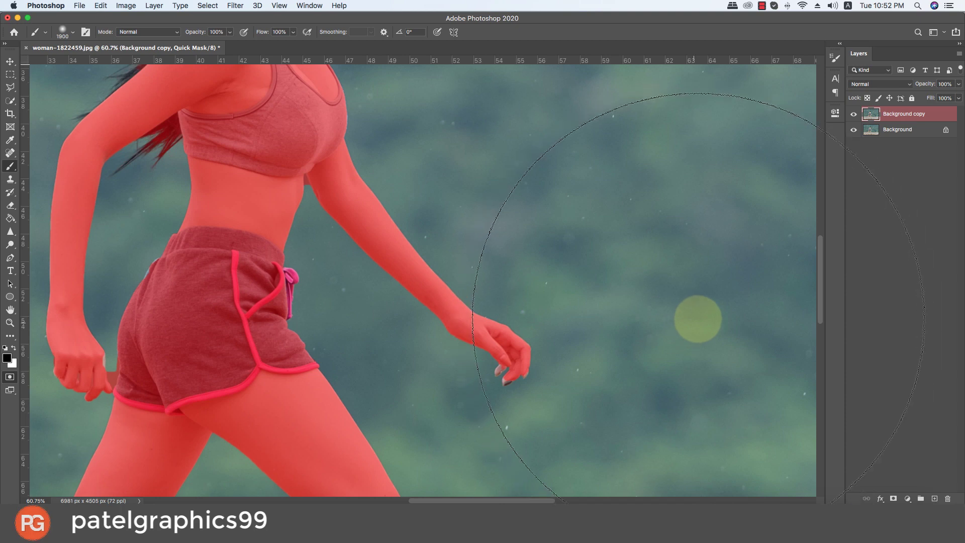
key(bracketleft)
key(bracketleft)
key(bracketleft)
key(bracketleft)
key(bracketleft)
key(bracketleft)
key(bracketleft)
key(bracketleft)
key(bracketleft)
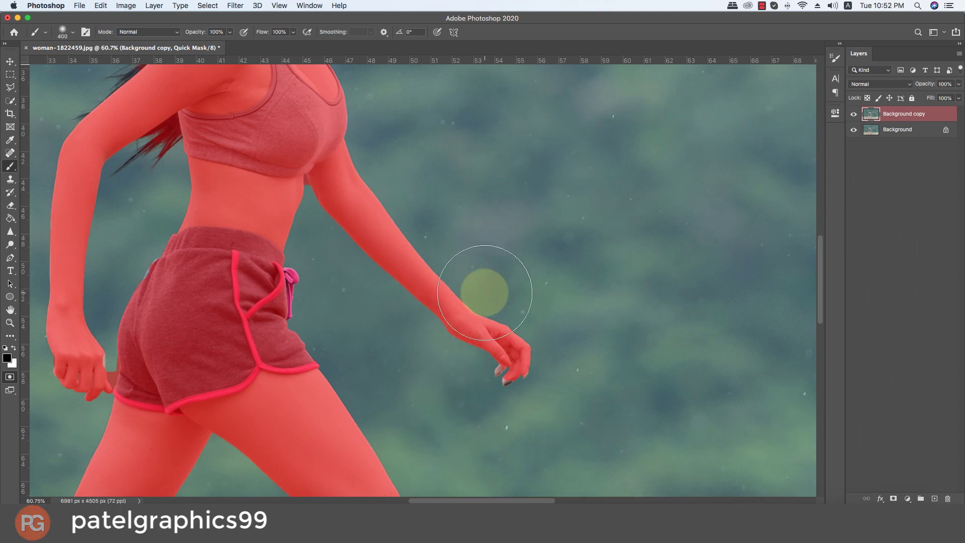
right_click(498, 286)
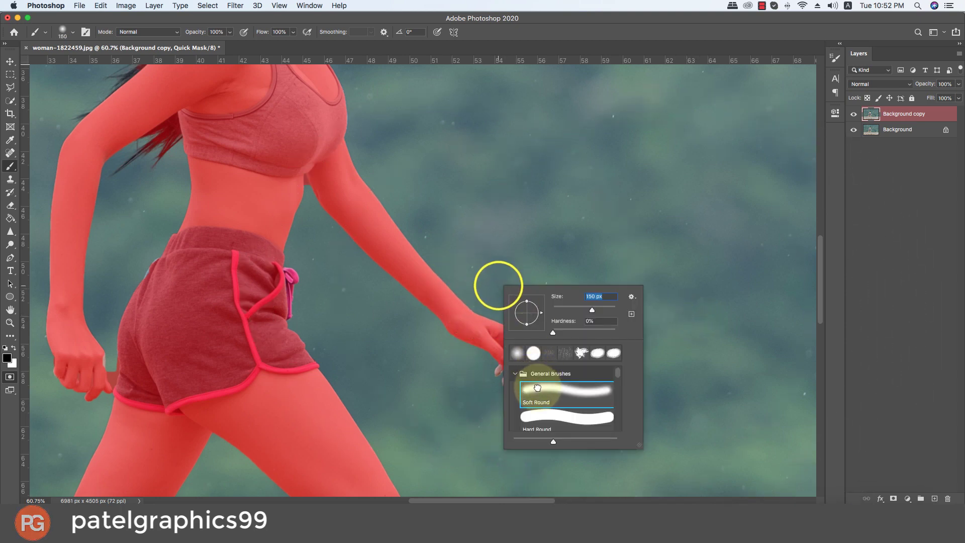
click(522, 39)
key(bracketleft)
key(bracketleft)
key(bracketleft)
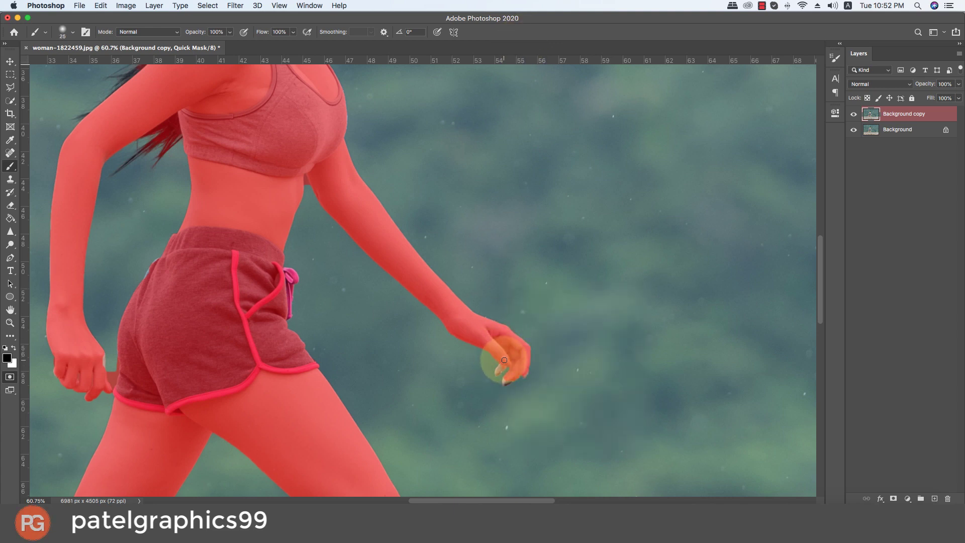
- Zoom in and paint the front hand's fingertips into the mask
alt+scroll(504, 359, up, 1)
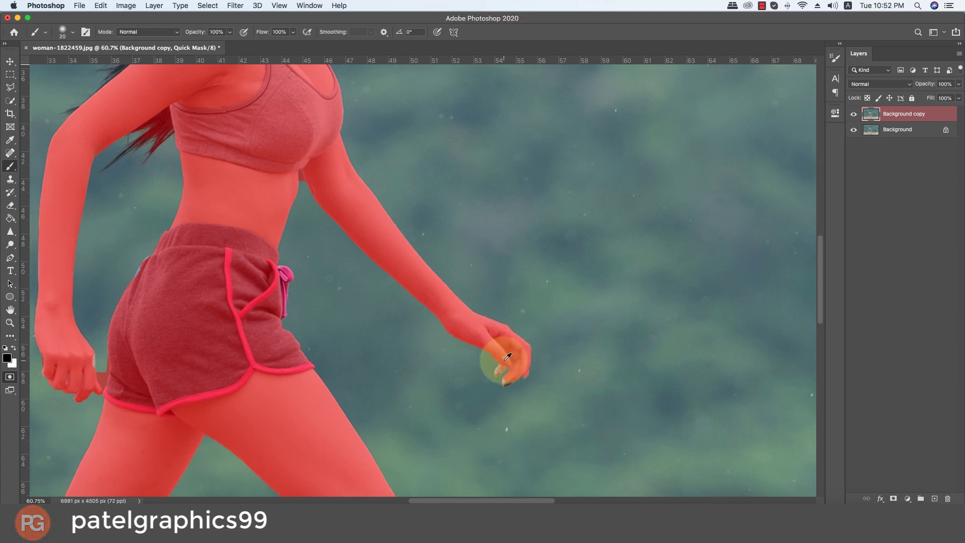
alt+scroll(505, 359, up, 2)
alt+scroll(506, 358, up, 2)
alt+scroll(507, 357, up, 3)
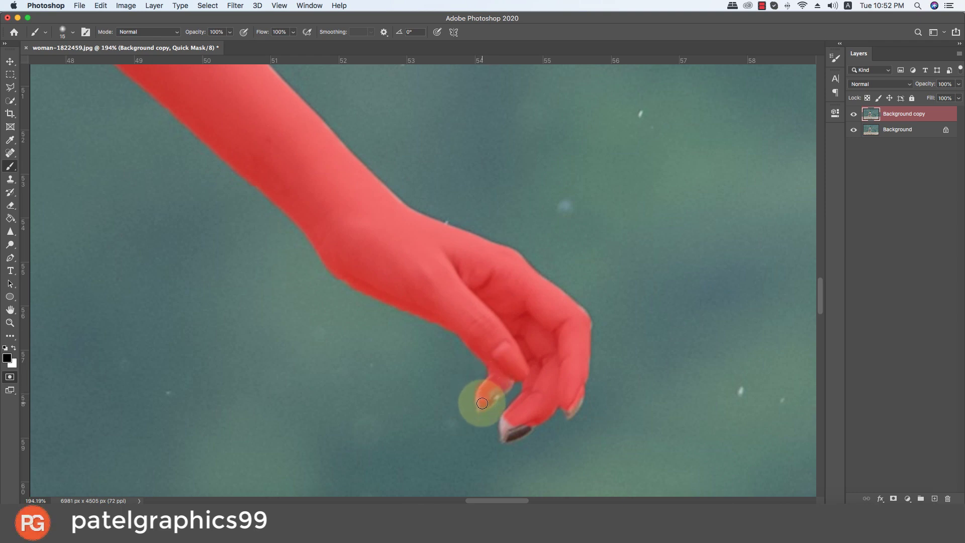
mouse_move(480, 408)
mouse_down()
mouse_move(490, 403)
mouse_move(491, 370)
mouse_move(511, 367)
mouse_move(503, 431)
mouse_move(520, 433)
mouse_move(508, 431)
mouse_move(576, 404)
mouse_move(587, 322)
mouse_move(564, 291)
mouse_move(511, 254)
mouse_move(387, 200)
mouse_up()
key(bracketright)
- Fill the gap at the top of the hair with mask paint
scroll(387, 200, up, 5)
scroll(388, 200, left, 4)
mouse_move(403, 359)
mouse_down()
mouse_move(485, 394)
mouse_move(511, 389)
mouse_up()
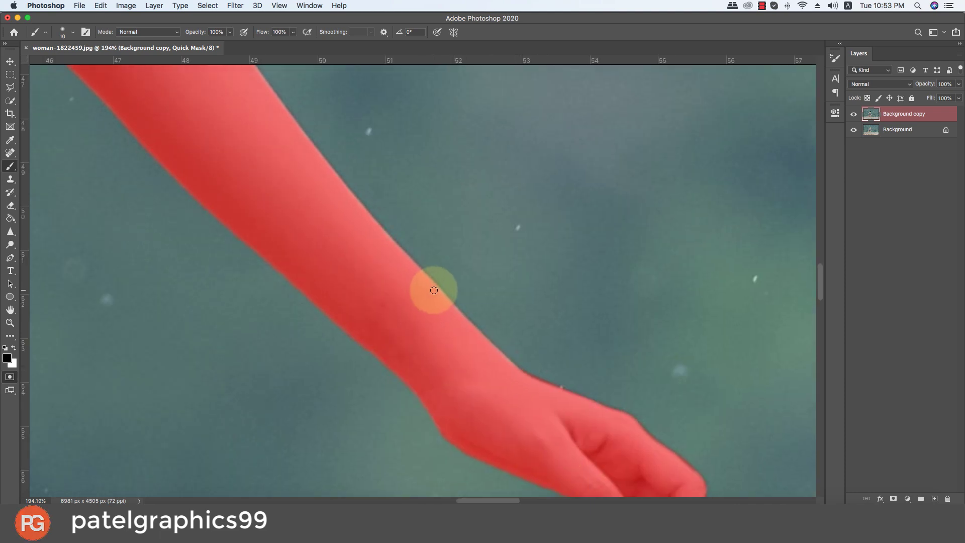
drag(351, 198, 426, 319)
scroll(341, 201, up, 3)
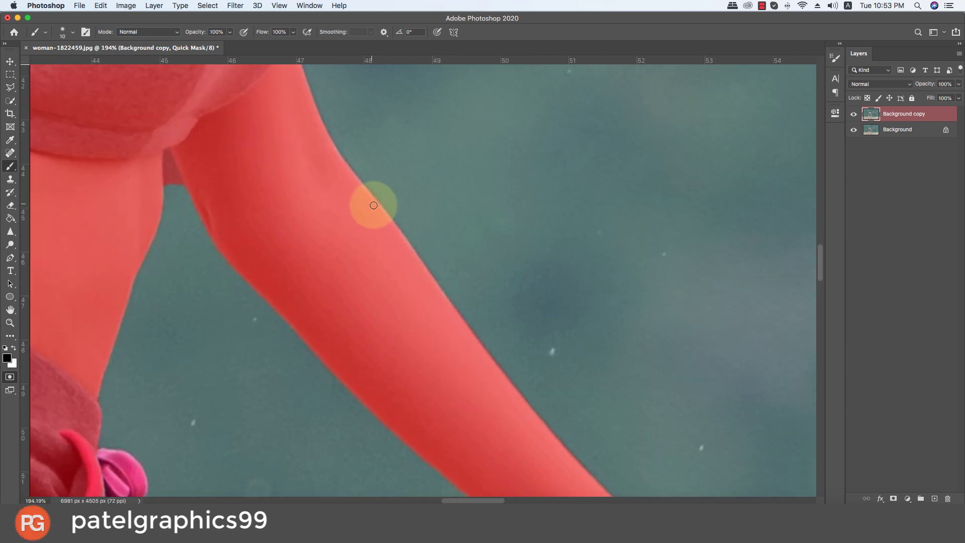
scroll(371, 204, up, 3)
scroll(375, 209, up, 3)
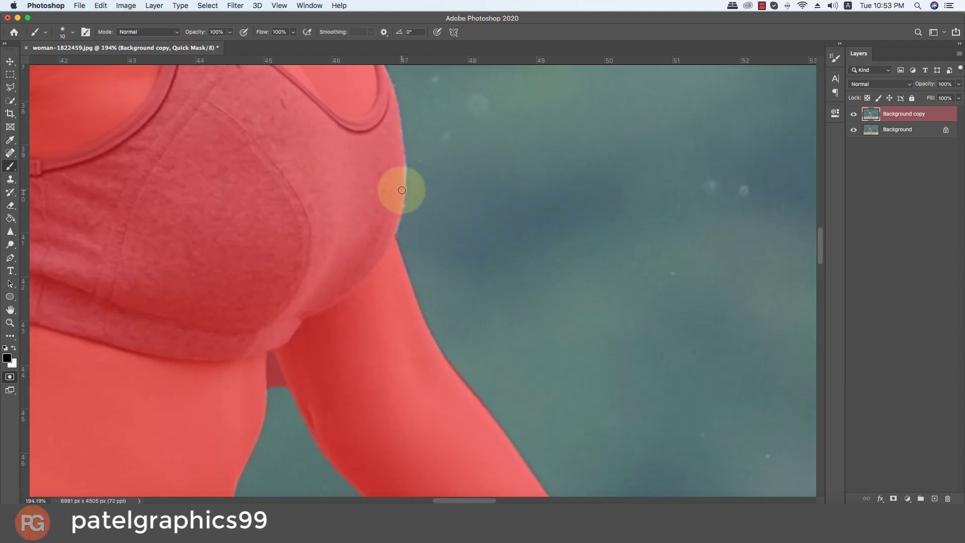
scroll(389, 302, up, 3)
scroll(392, 355, up, 3)
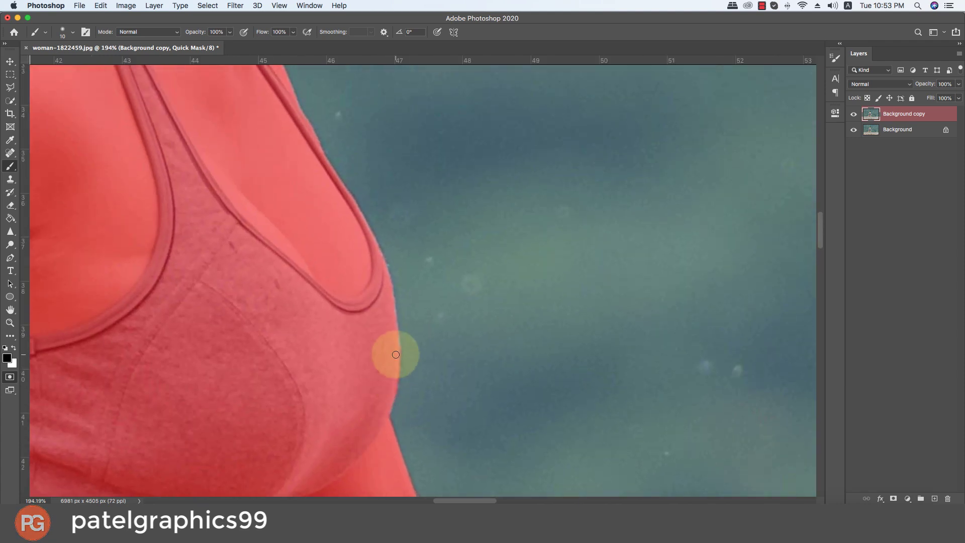
scroll(378, 281, up, 3)
scroll(387, 347, up, 3)
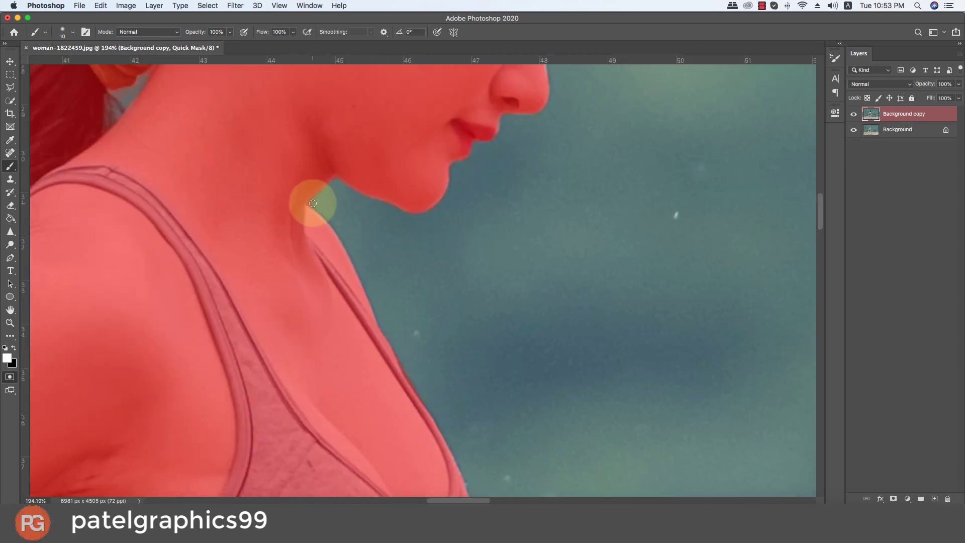
scroll(324, 195, up, 3)
key(x)
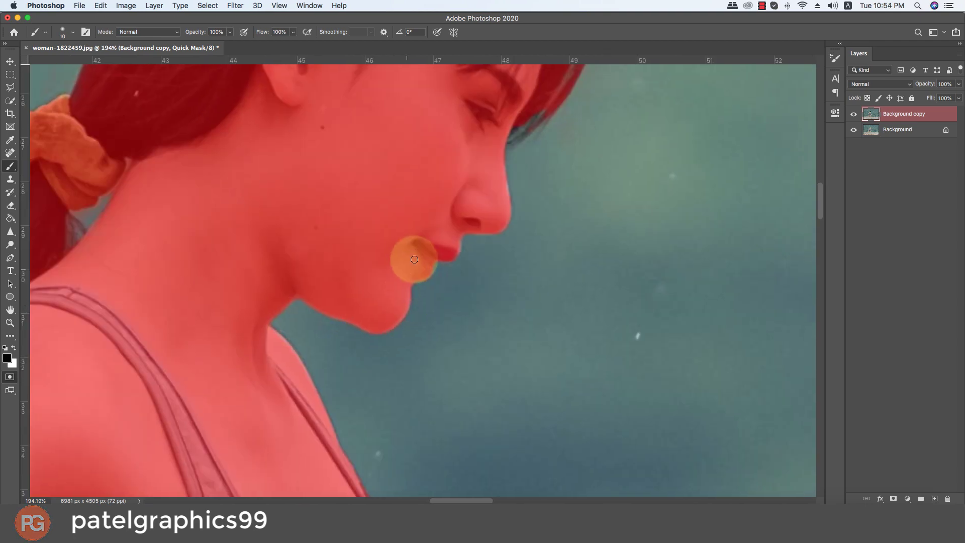
scroll(497, 196, up, 3)
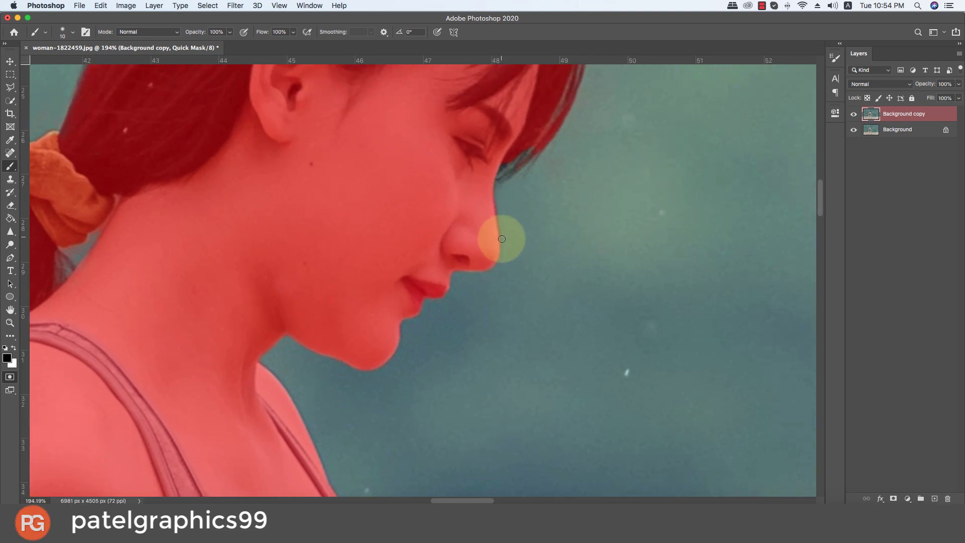
key(x)
scroll(493, 241, down, 1)
key(bracketleft)
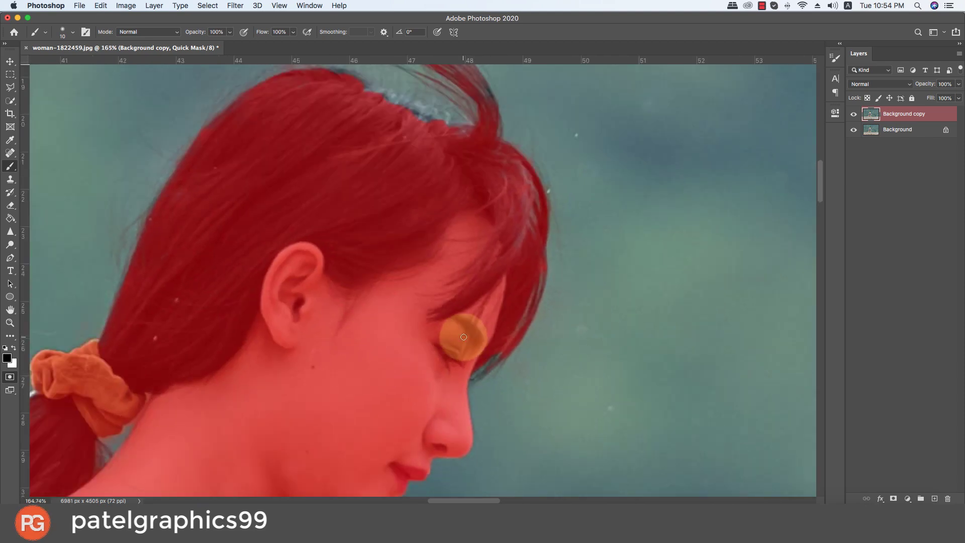
scroll(455, 301, up, 3)
key(x)
key(bracketright)
key(bracketright)
key(bracketright)
drag(333, 80, 455, 125)
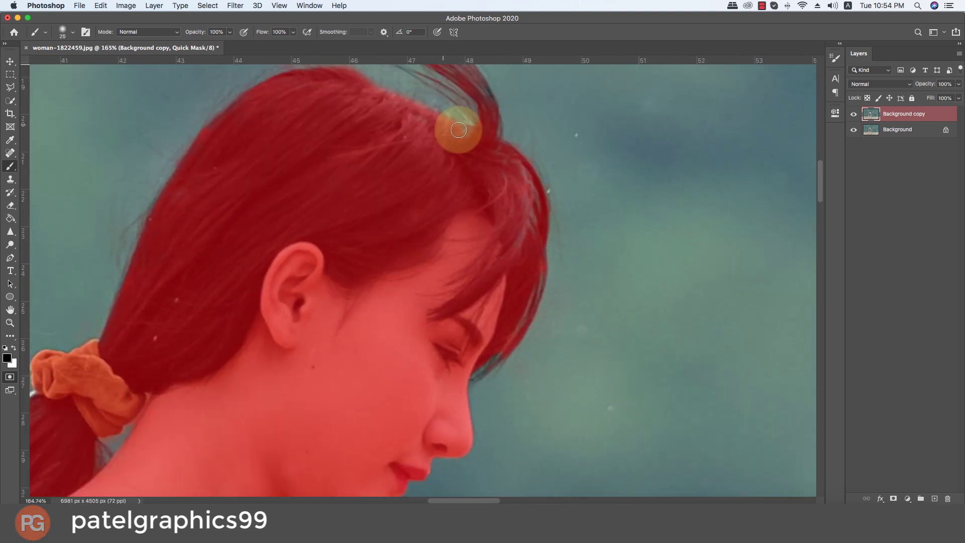
- Tidy the mask edge along the waist with a smaller brush
scroll(479, 87, up, 5)
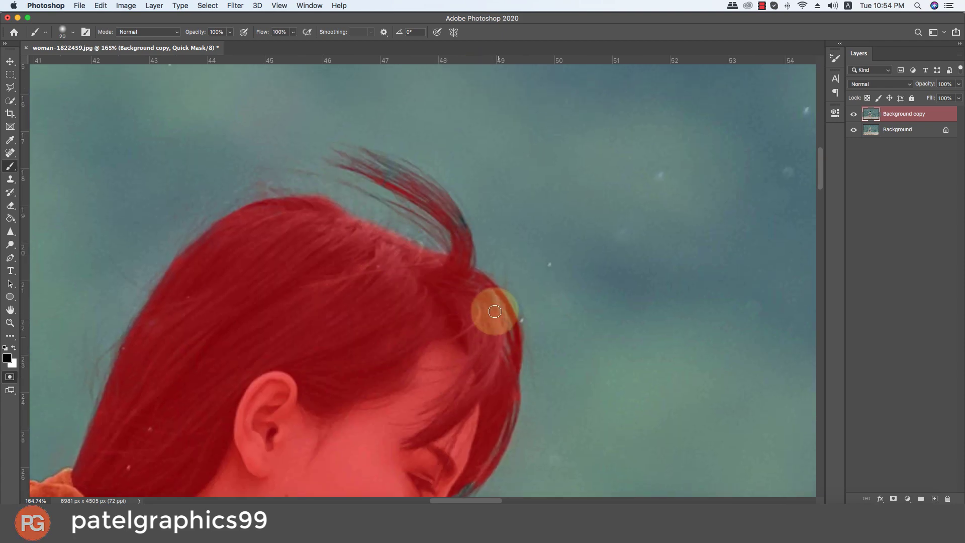
drag(397, 386, 508, 270)
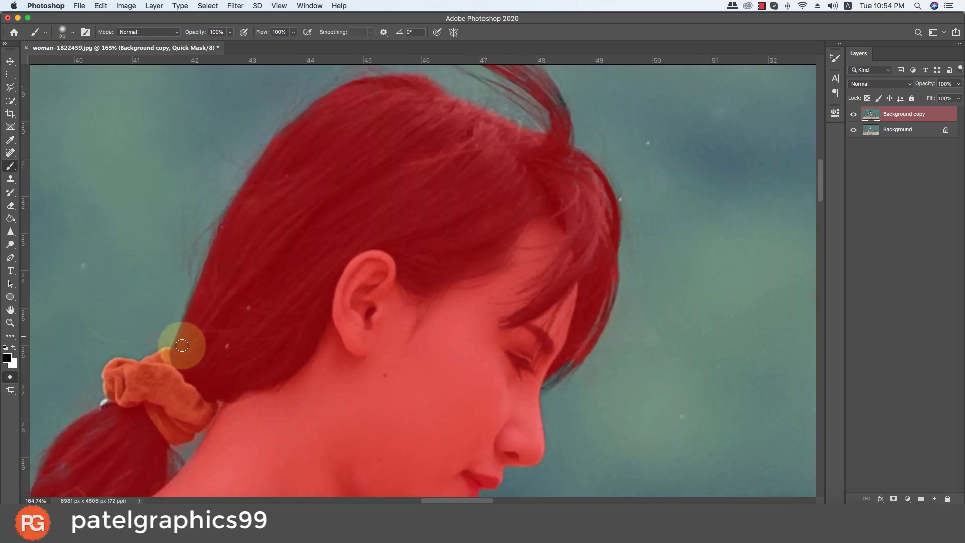
scroll(183, 338, down, 5)
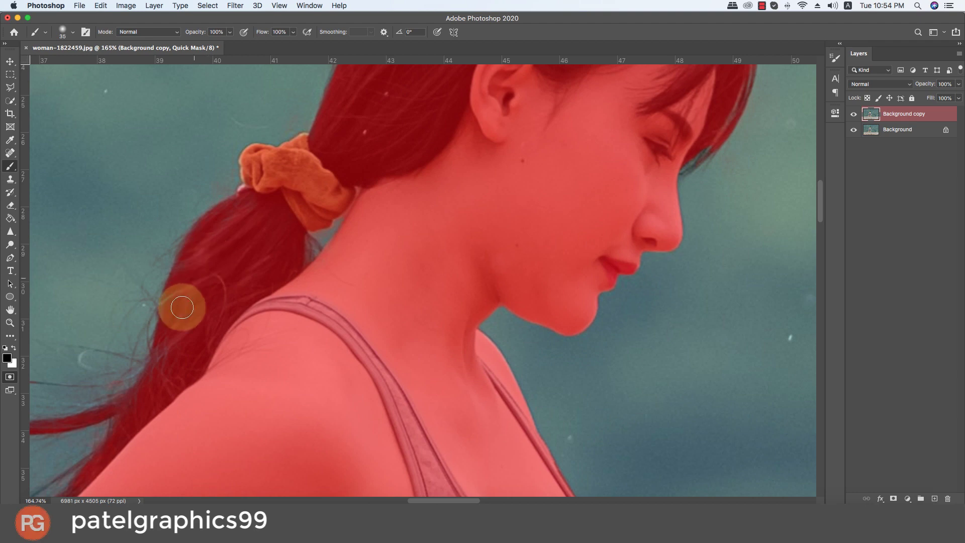
scroll(215, 268, down, 4)
scroll(276, 224, down, 3)
key(bracketright)
key(bracketright)
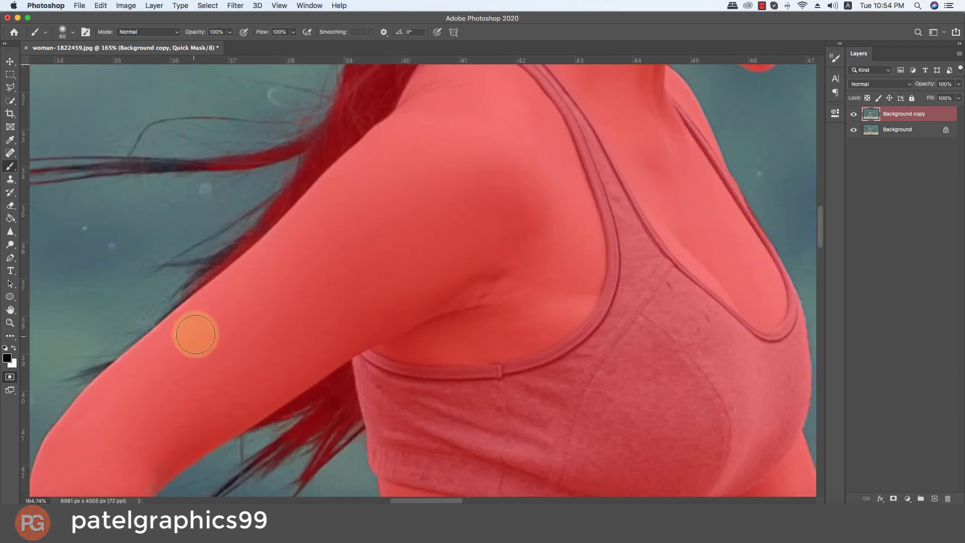
scroll(193, 334, down, 4)
scroll(345, 416, left, 4)
key(bracketleft)
key(bracketleft)
scroll(559, 279, down, 3)
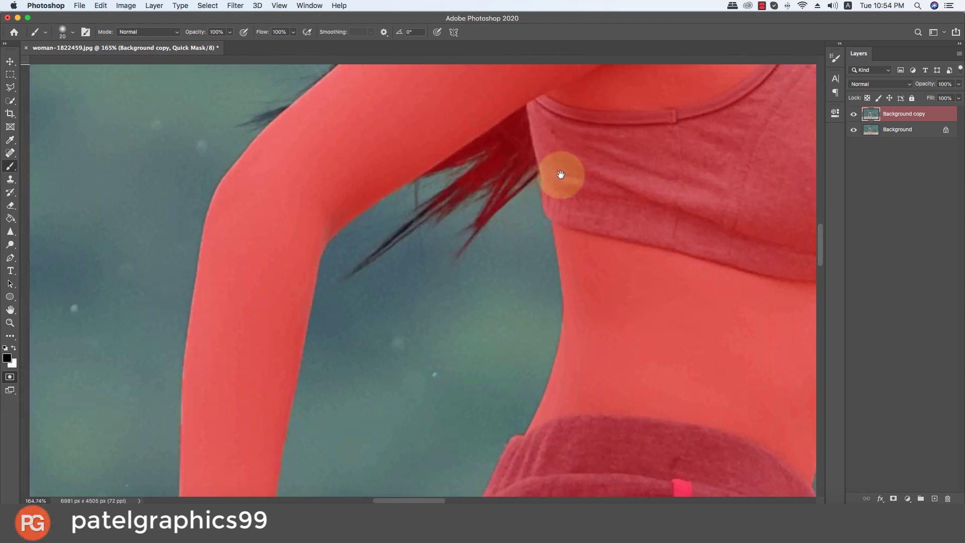
scroll(560, 172, down, 2)
key(bracketleft)
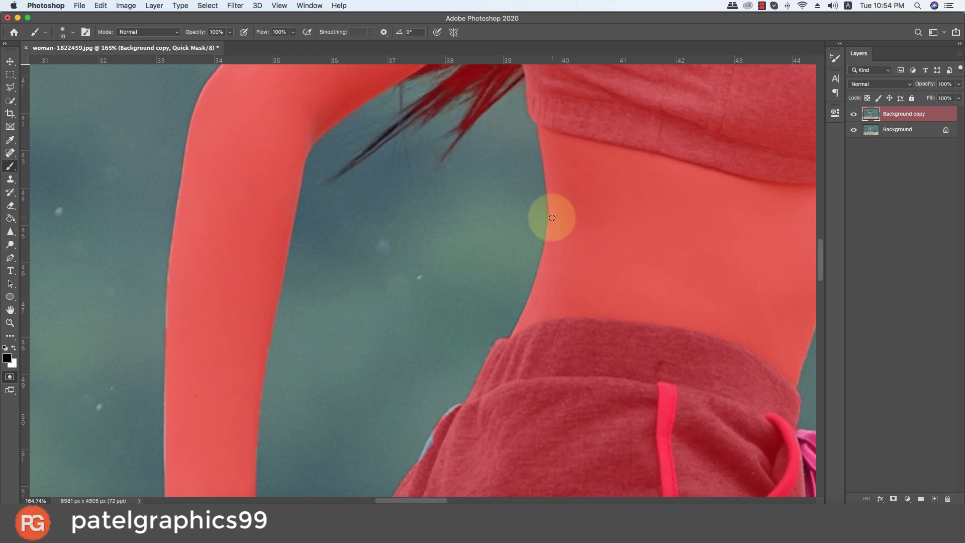
mouse_move(545, 253)
mouse_down()
mouse_move(510, 336)
mouse_move(514, 192)
mouse_up()
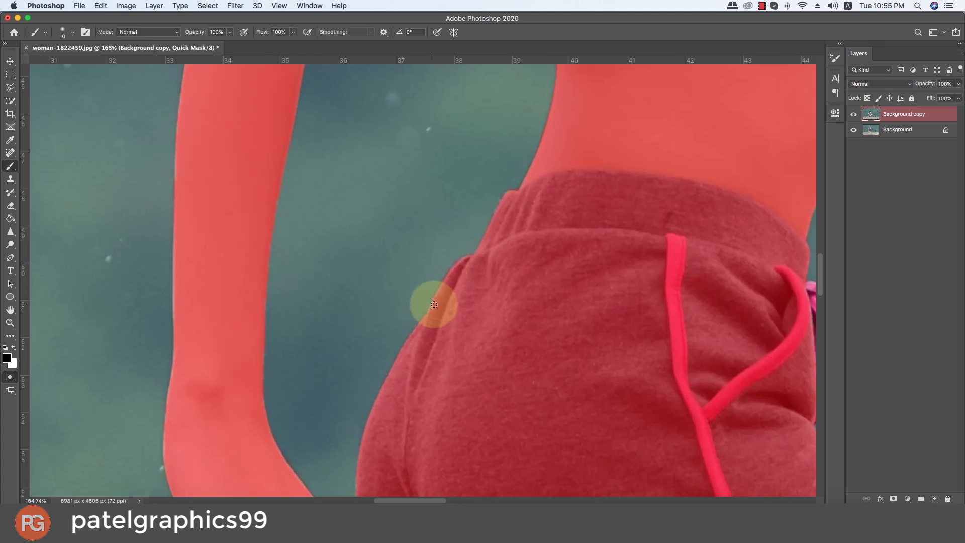
- Clear the stray mask between the hand and the shorts
scroll(428, 317, down, 5)
scroll(422, 308, down, 4)
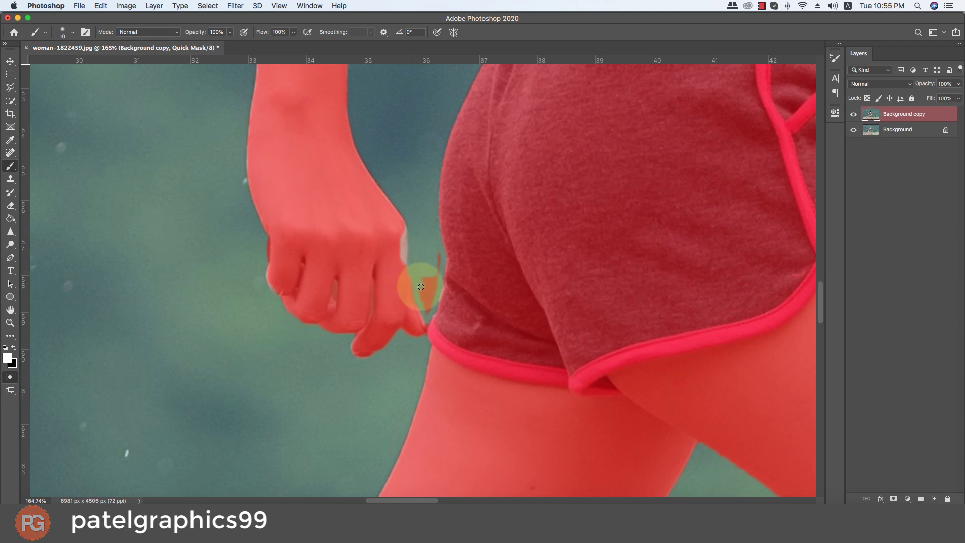
key(bracketright)
drag(429, 279, 420, 313)
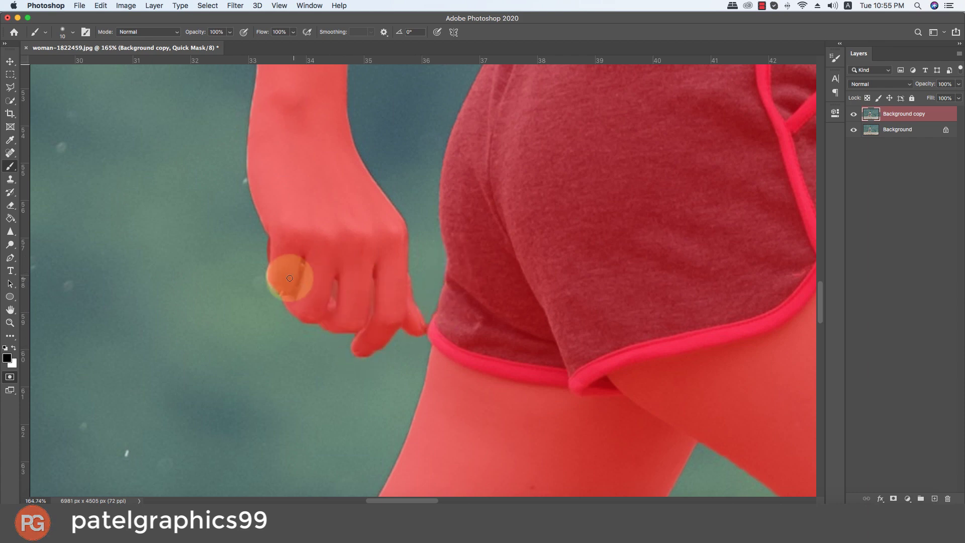
scroll(273, 286, up, 5)
key(x)
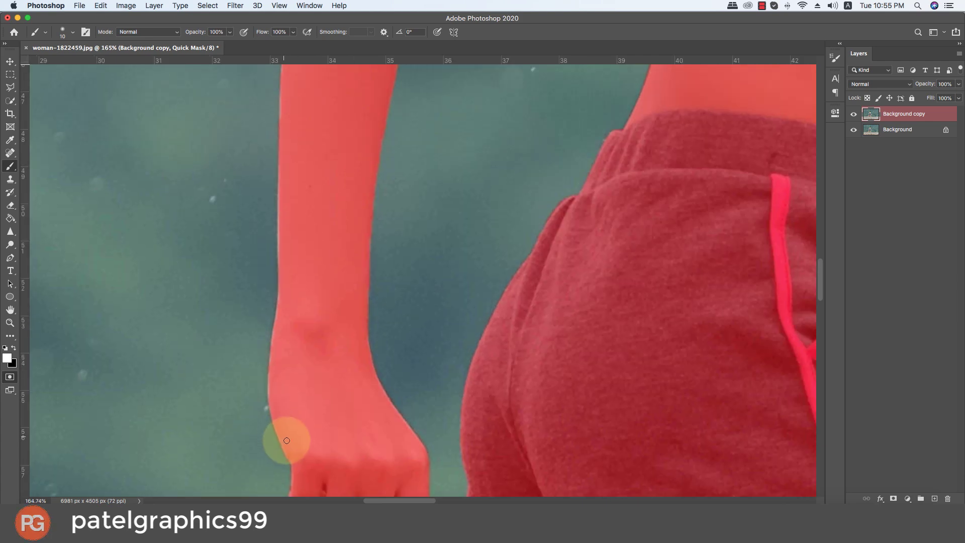
scroll(281, 437, up, 5)
key(x)
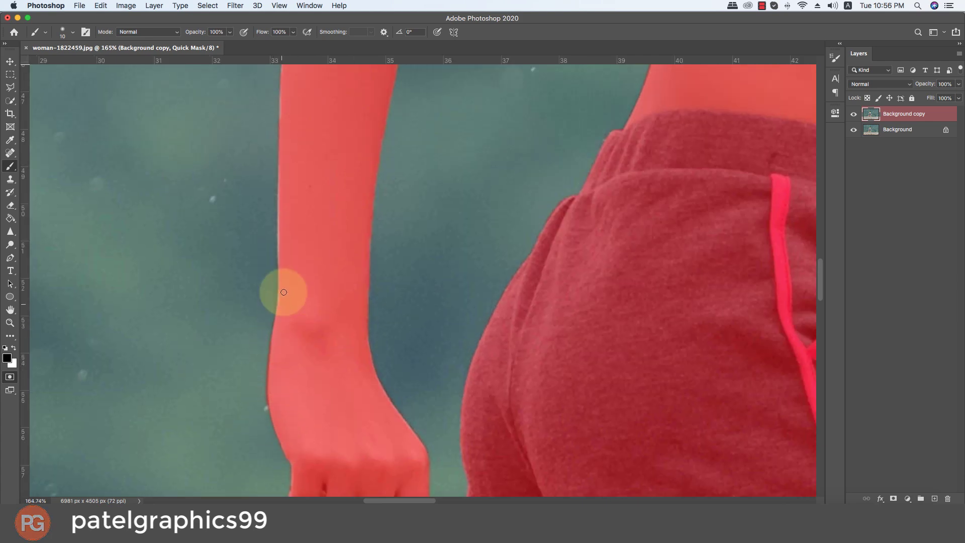
scroll(282, 284, up, 2)
scroll(291, 285, up, 6)
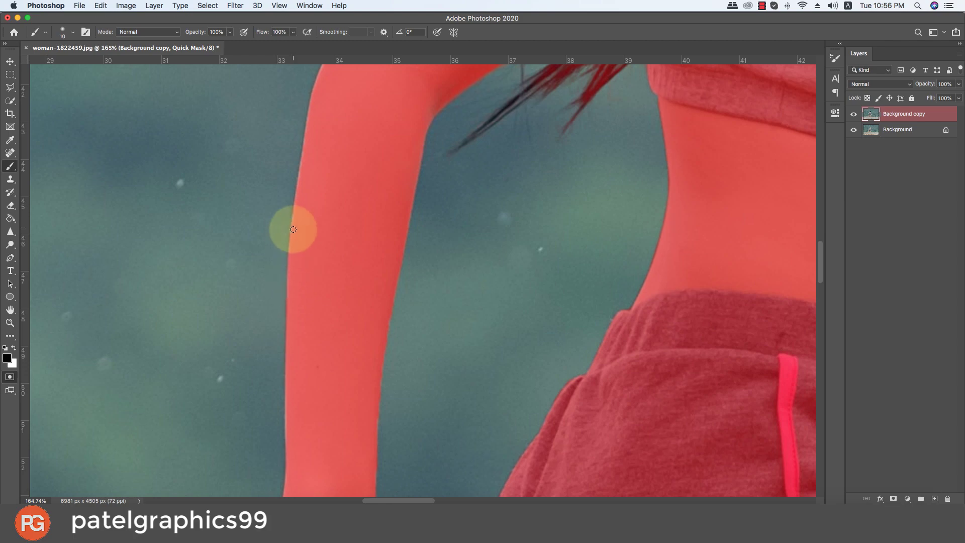
scroll(289, 289, up, 7)
scroll(287, 264, up, 4)
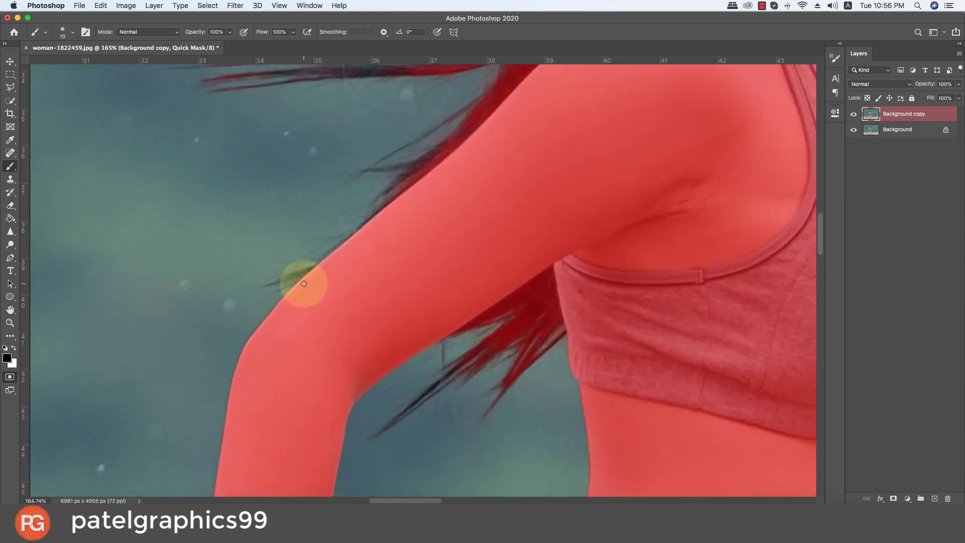
scroll(429, 177, down, 10)
- Paint mask along the trailing shoe's sole edge
scroll(340, 317, up, 10)
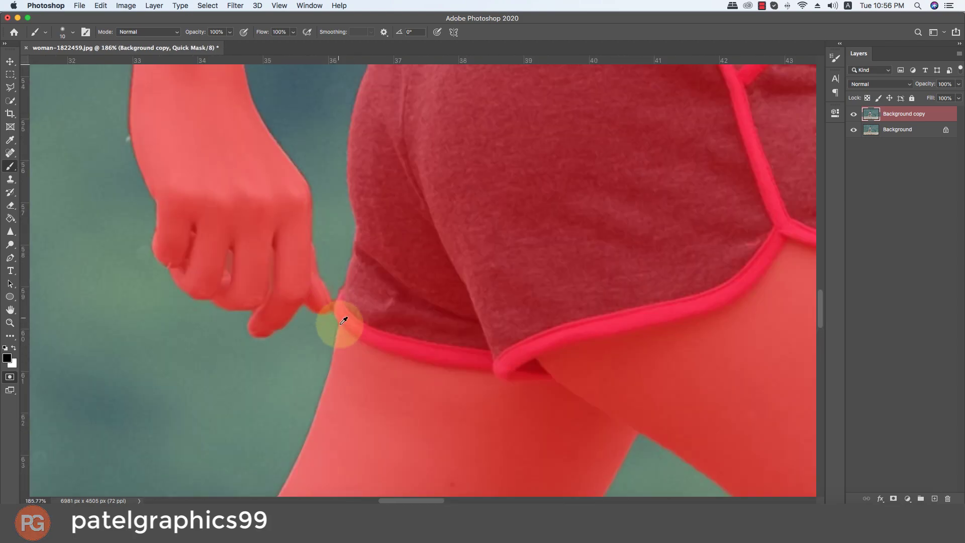
scroll(311, 440, down, 4)
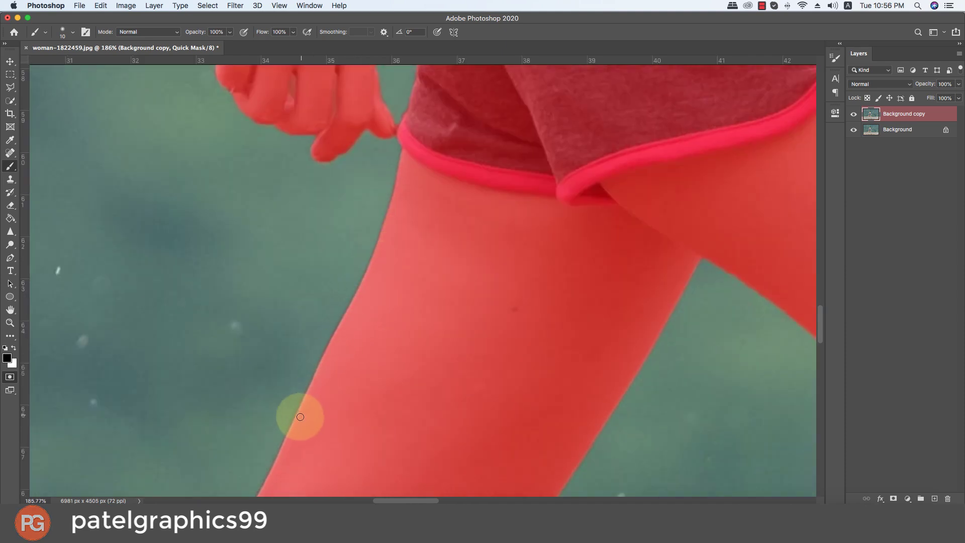
scroll(298, 413, down, 4)
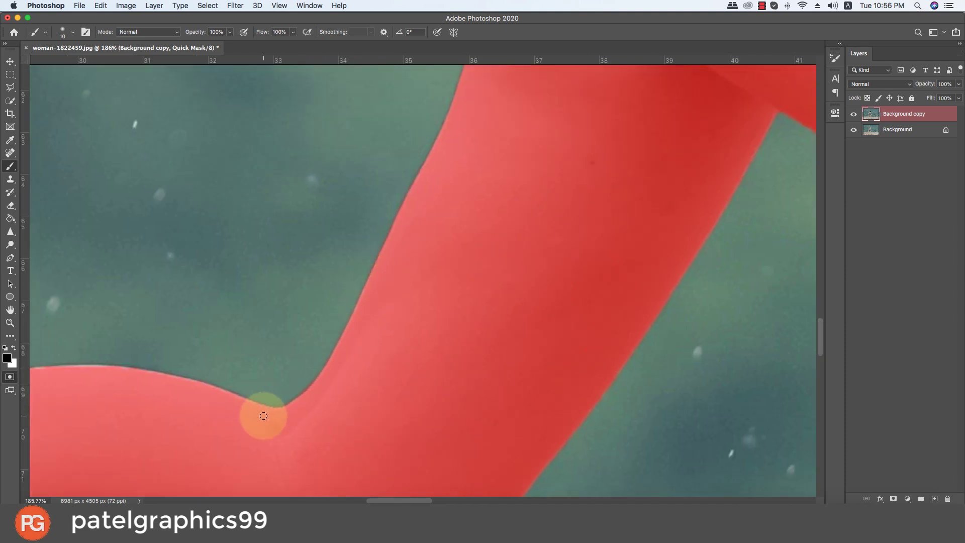
drag(263, 409, 463, 318)
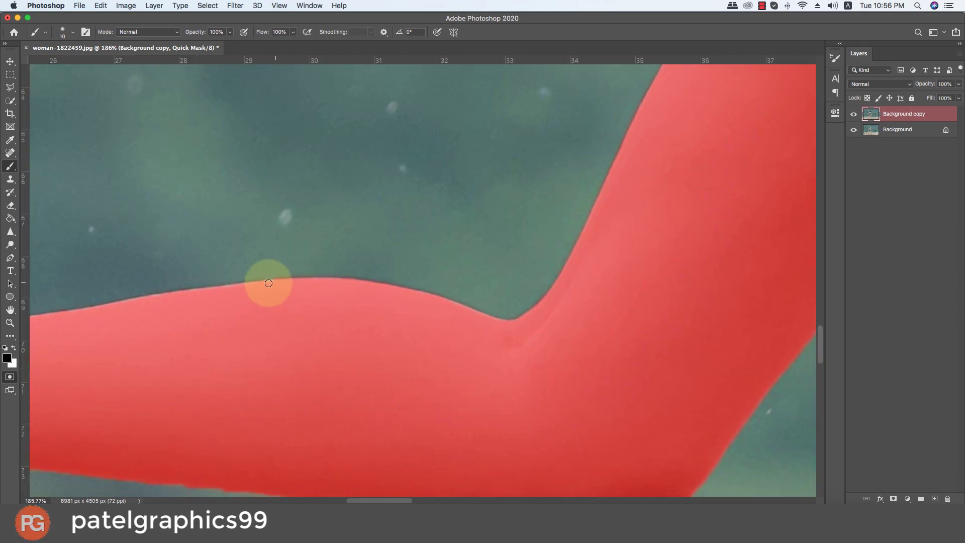
scroll(303, 262, left, 5)
scroll(303, 262, down, 1)
scroll(259, 265, left, 3)
scroll(258, 265, down, 1)
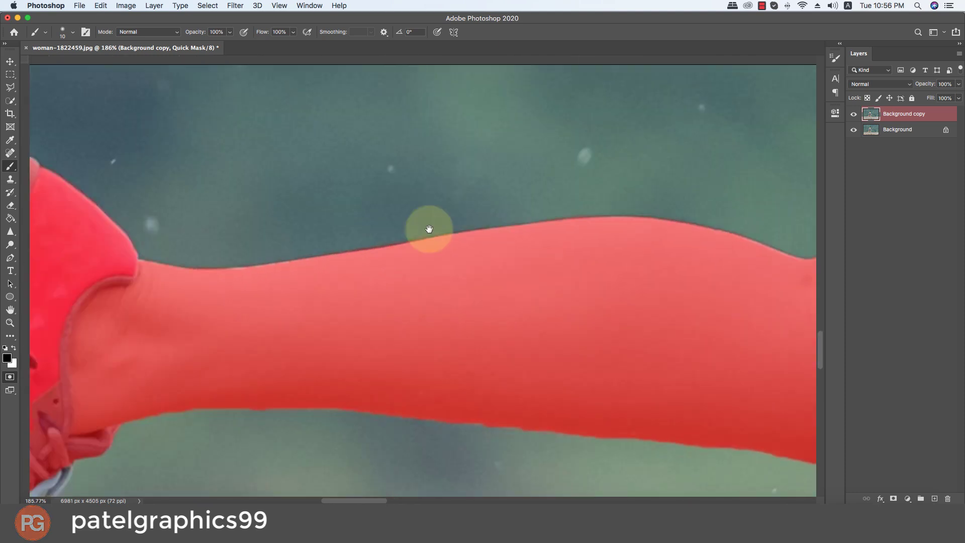
scroll(432, 226, left, 2)
scroll(294, 224, left, 3)
key(x)
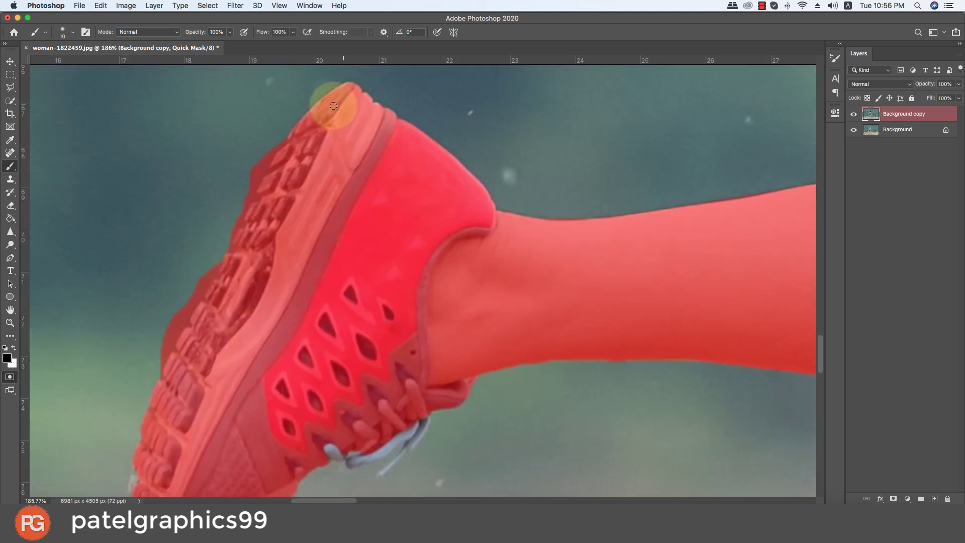
scroll(216, 253, down, 2)
scroll(216, 252, left, 2)
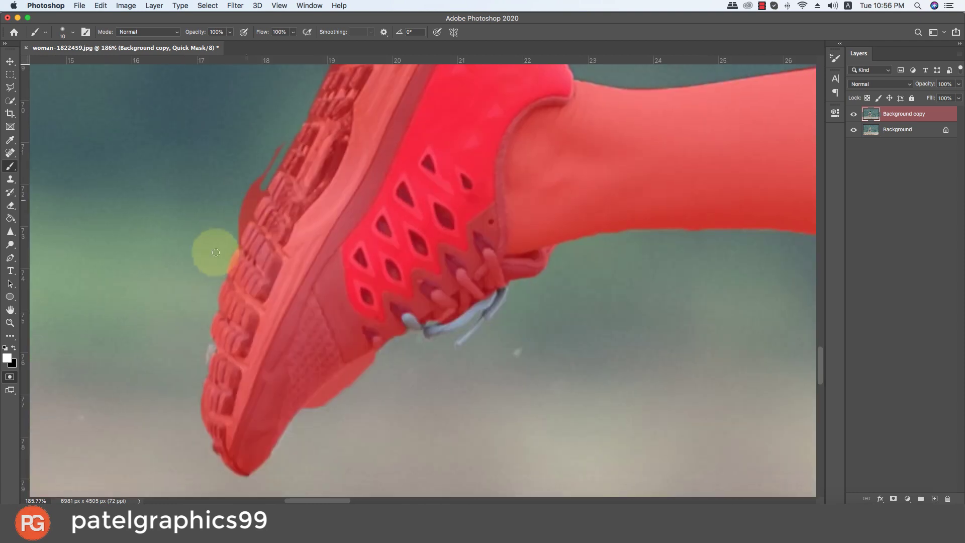
key(bracketright)
scroll(230, 228, up, 2)
scroll(273, 150, right, 1)
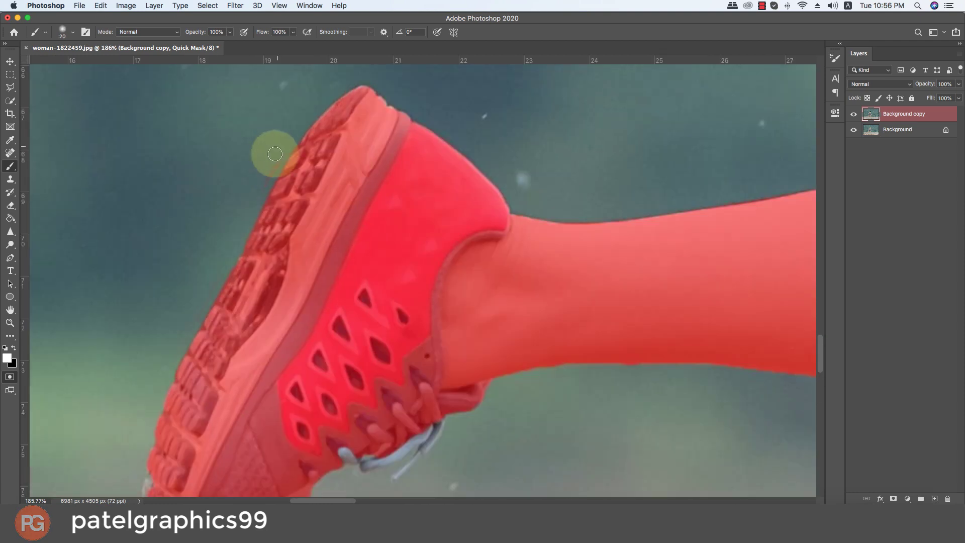
scroll(201, 304, down, 2)
scroll(200, 304, left, 1)
key(x)
key(bracketleft)
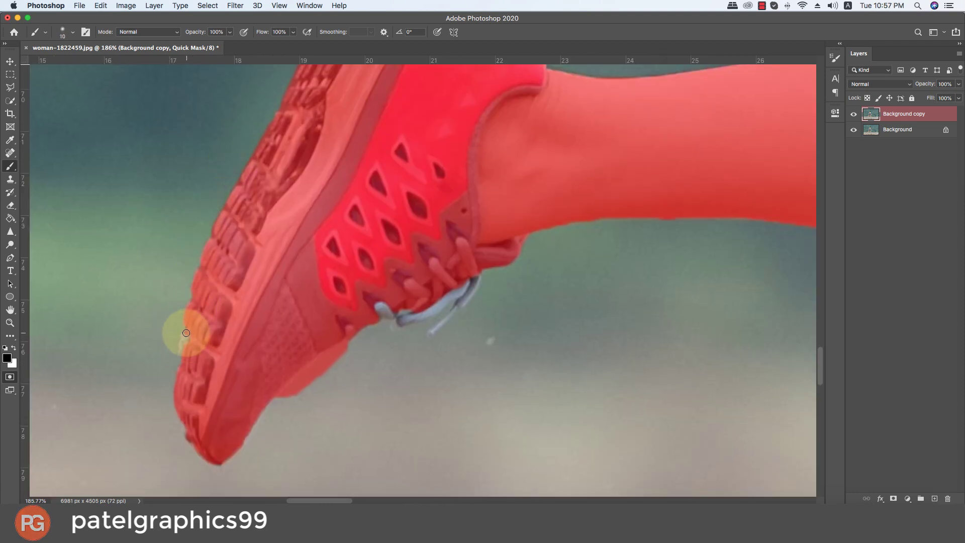
drag(190, 354, 188, 399)
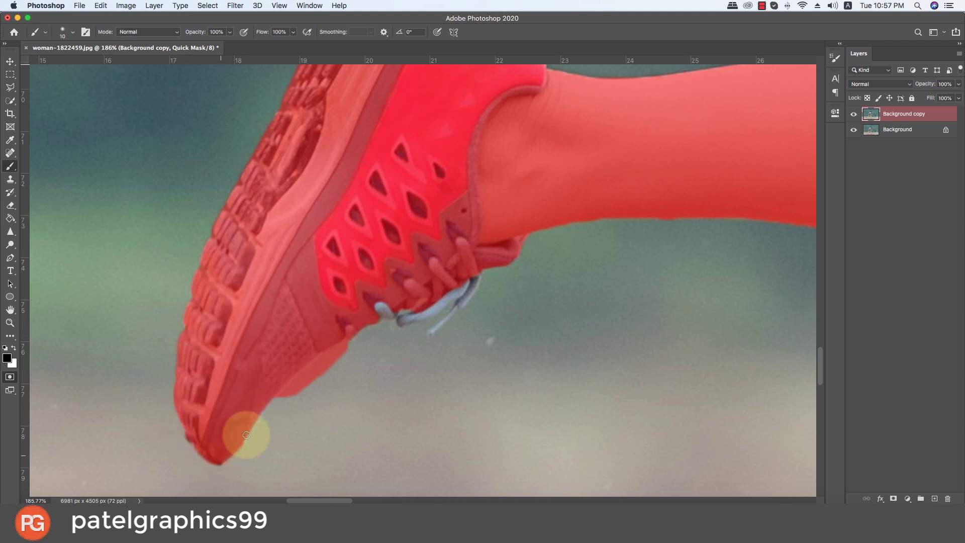
- Extend the mask over the lace tips and along the lace edge, undoing one stray stroke
key(x)
mouse_move(286, 389)
mouse_down()
mouse_move(319, 356)
mouse_move(349, 344)
mouse_up()
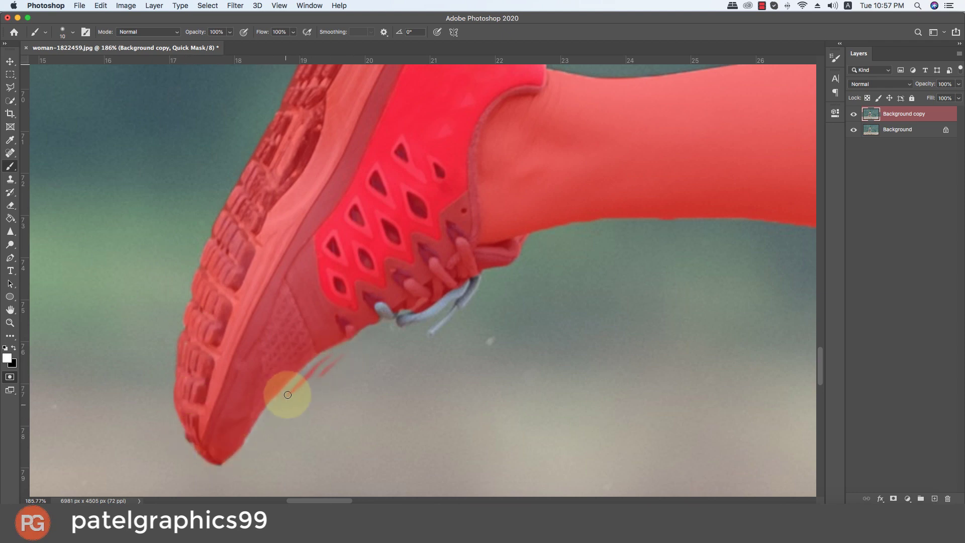
key(ctrl+z)
key(x)
key(bracketright)
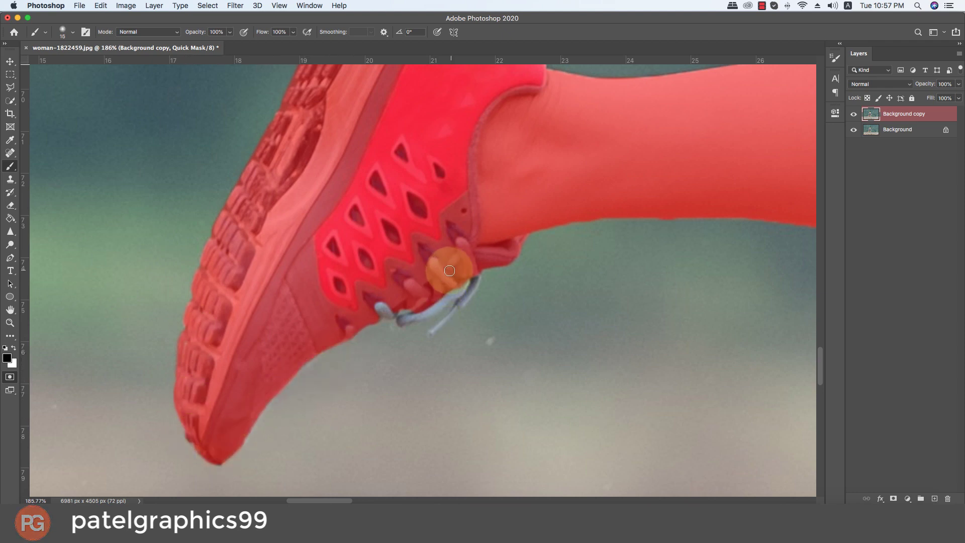
mouse_move(448, 267)
mouse_down()
mouse_move(393, 315)
mouse_move(463, 269)
mouse_up()
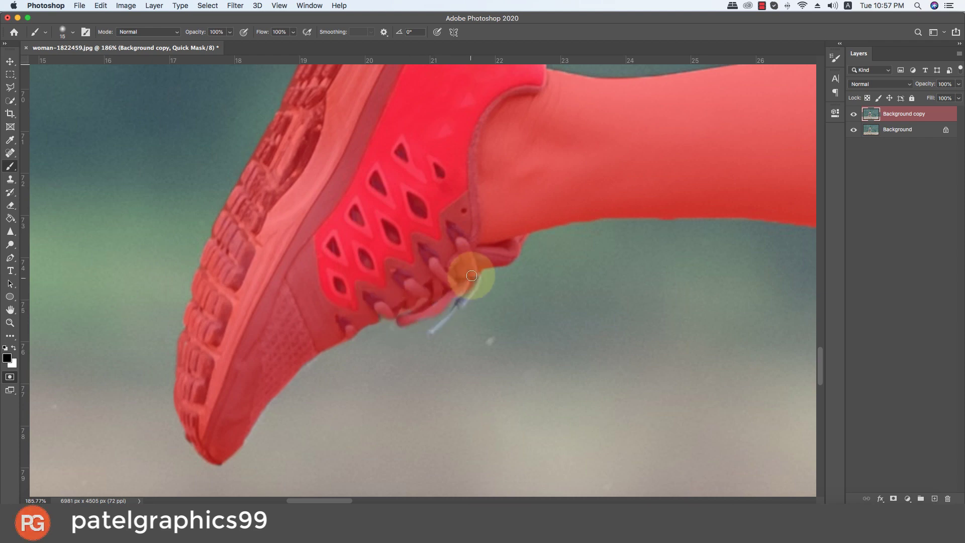
key(bracketleft)
key(bracketleft)
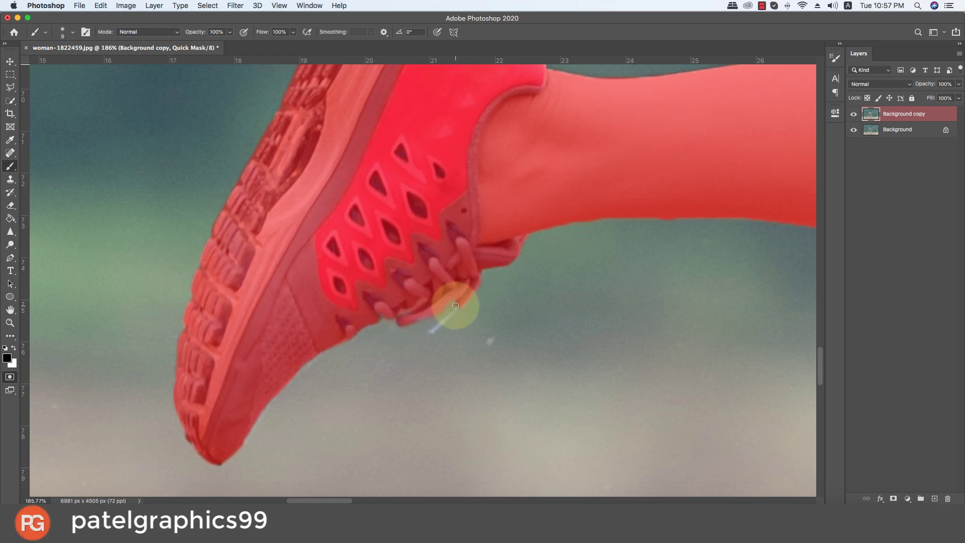
drag(437, 327, 460, 305)
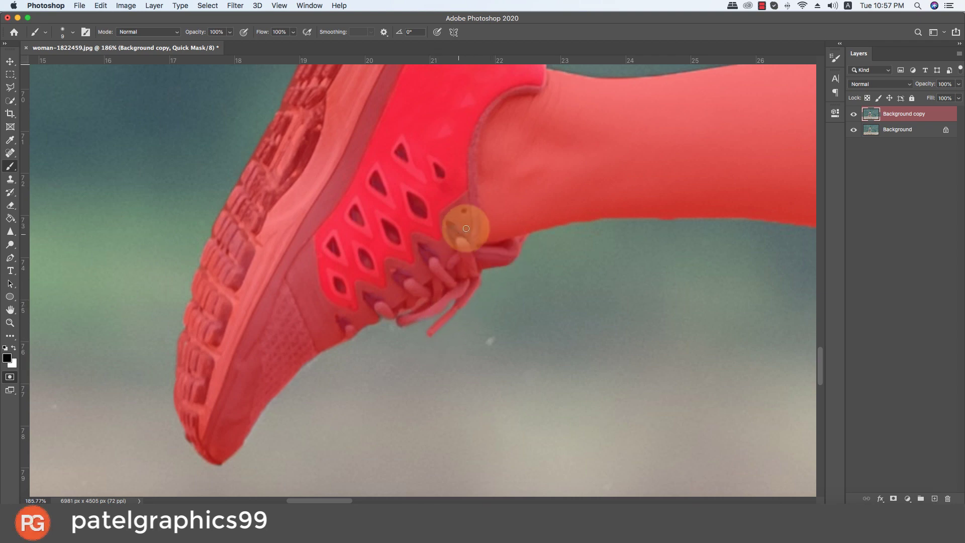
drag(466, 227, 266, 287)
- Pan down along the leg edge toward the front shoe
scroll(513, 272, right, 5)
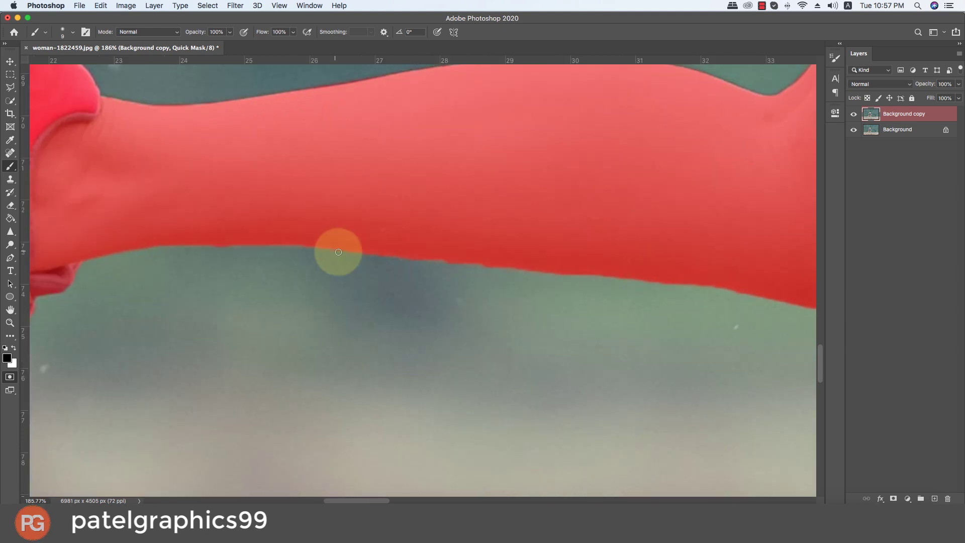
scroll(379, 248, right, 5)
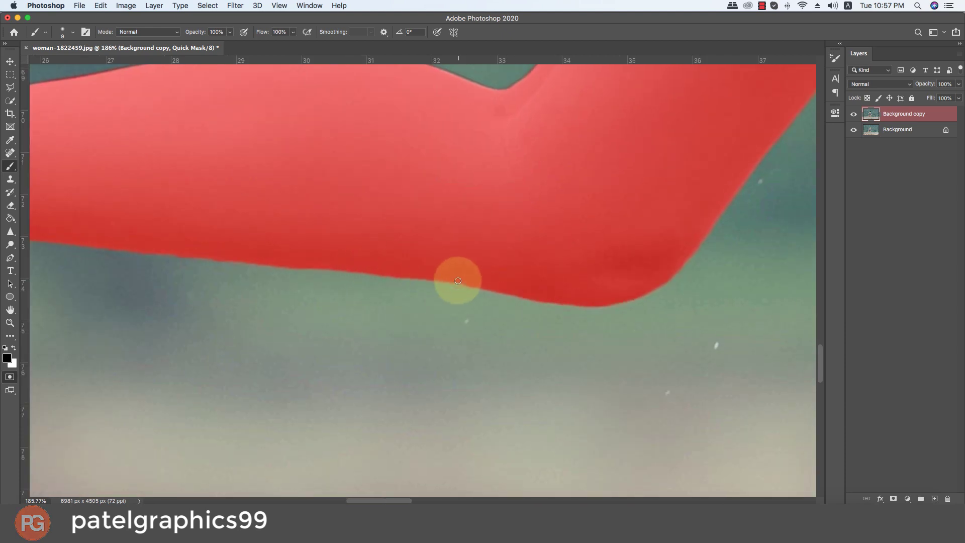
drag(624, 272, 317, 435)
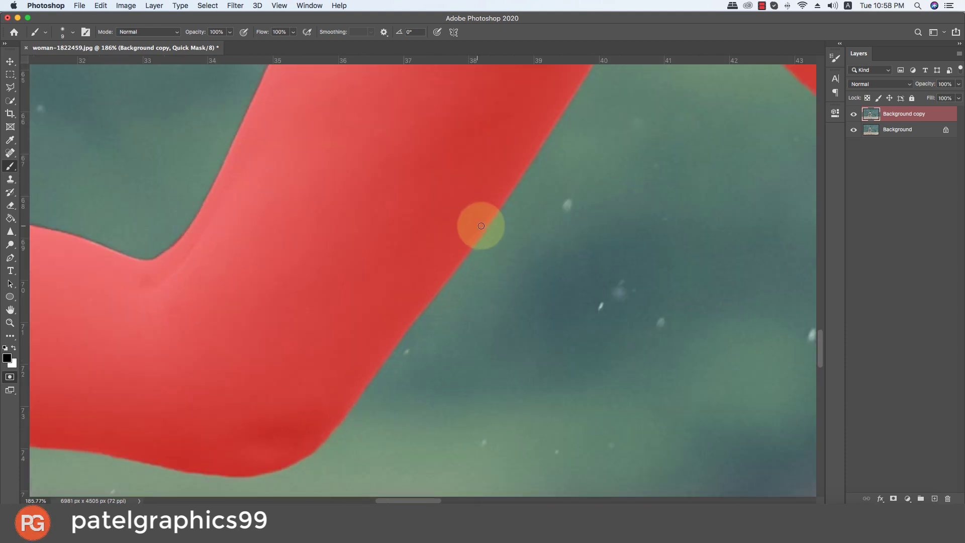
scroll(479, 221, down, 3)
scroll(468, 237, down, 1)
scroll(507, 206, up, 4)
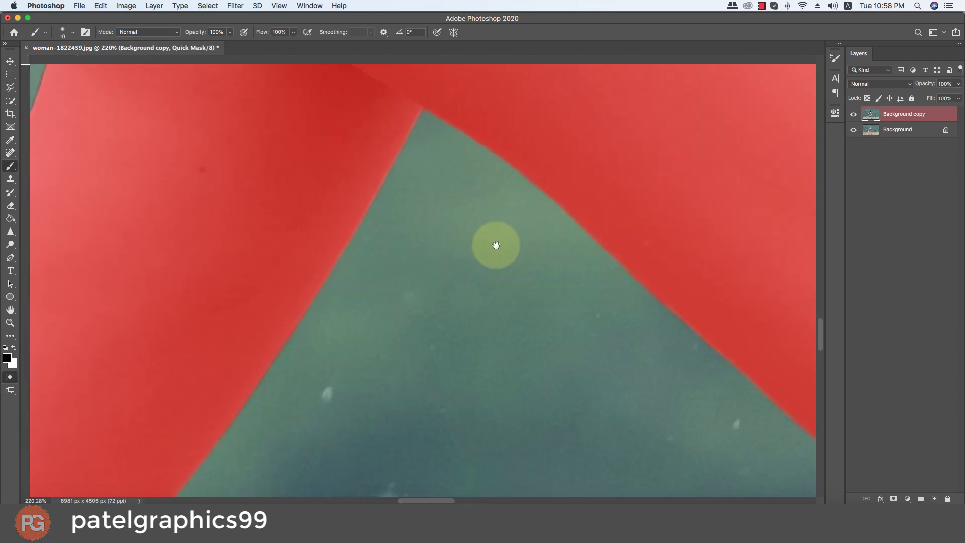
scroll(495, 243, down, 5)
scroll(496, 243, right, 10)
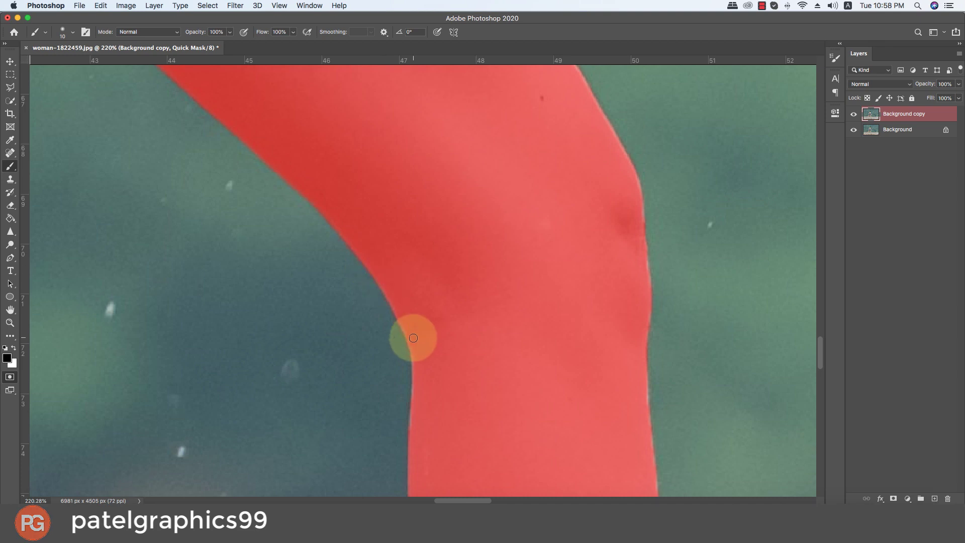
scroll(409, 338, down, 3)
drag(391, 355, 377, 219)
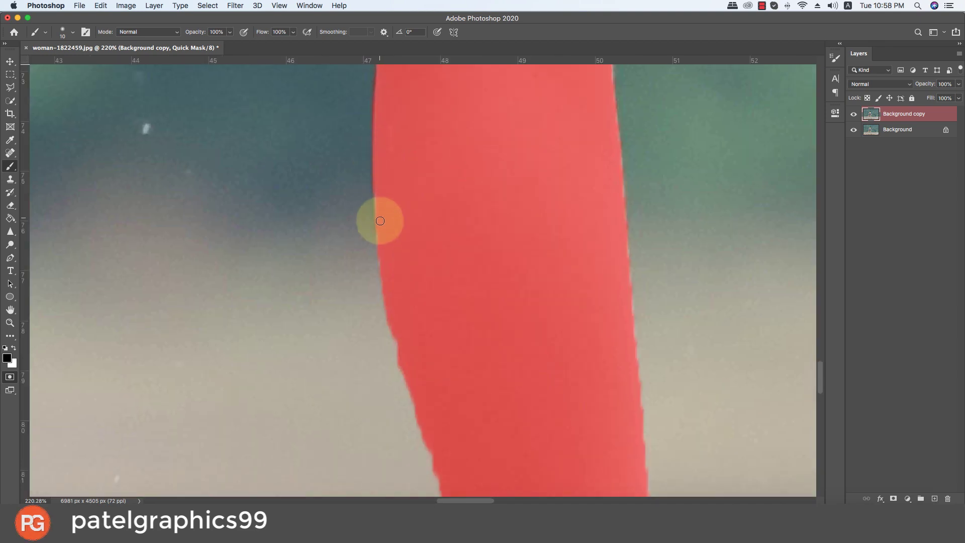
drag(383, 286, 359, 143)
scroll(372, 191, down, 2)
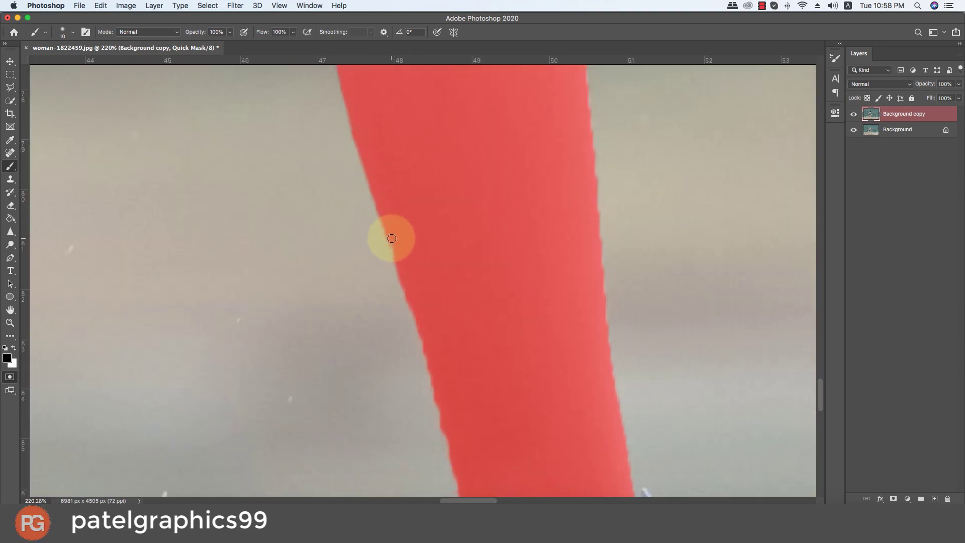
- Bring the front shoe's sole and ground into view with the brush painting black
key(super+r)
drag(442, 379, 401, 190)
key(x)
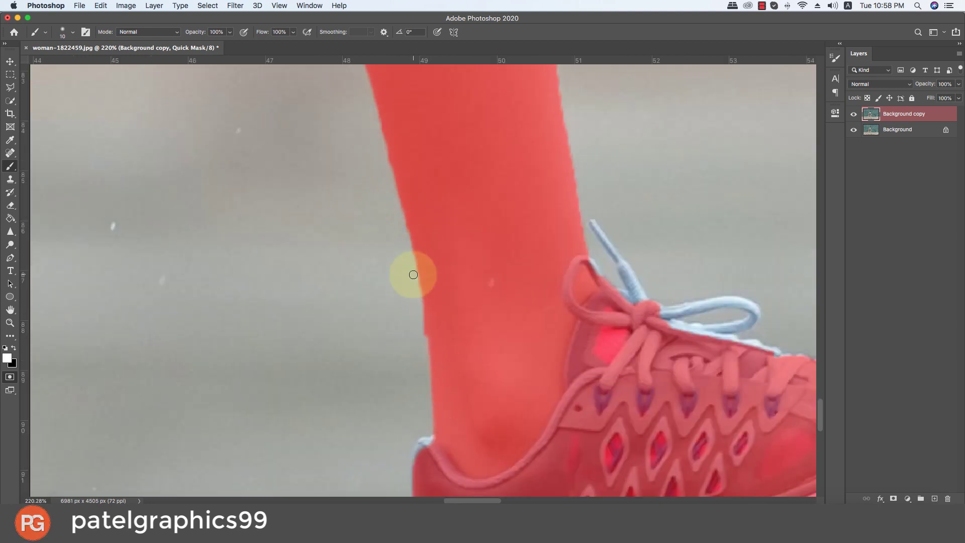
key(super+r)
scroll(413, 230, up, 4)
scroll(403, 209, down, 5)
scroll(403, 209, down, 1)
key(super+r)
key(x)
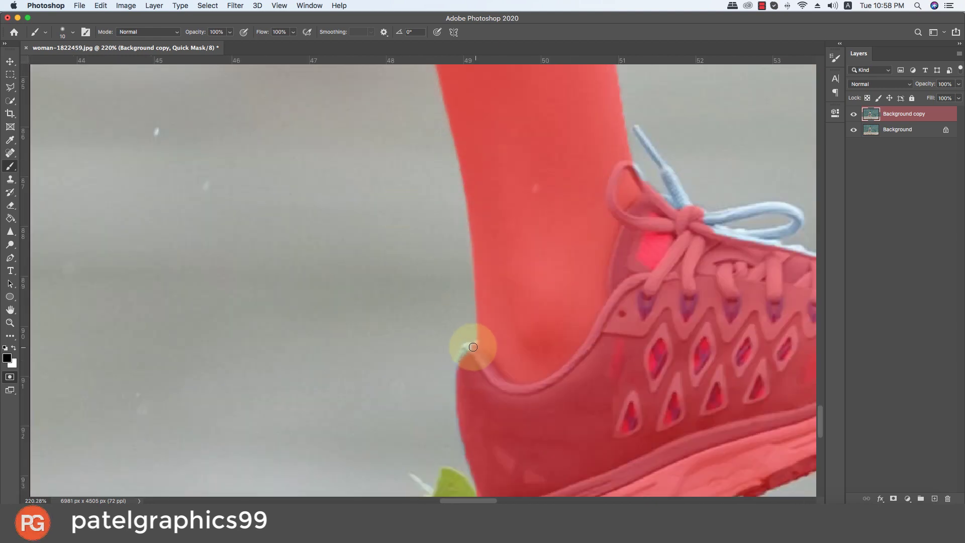
drag(473, 346, 445, 196)
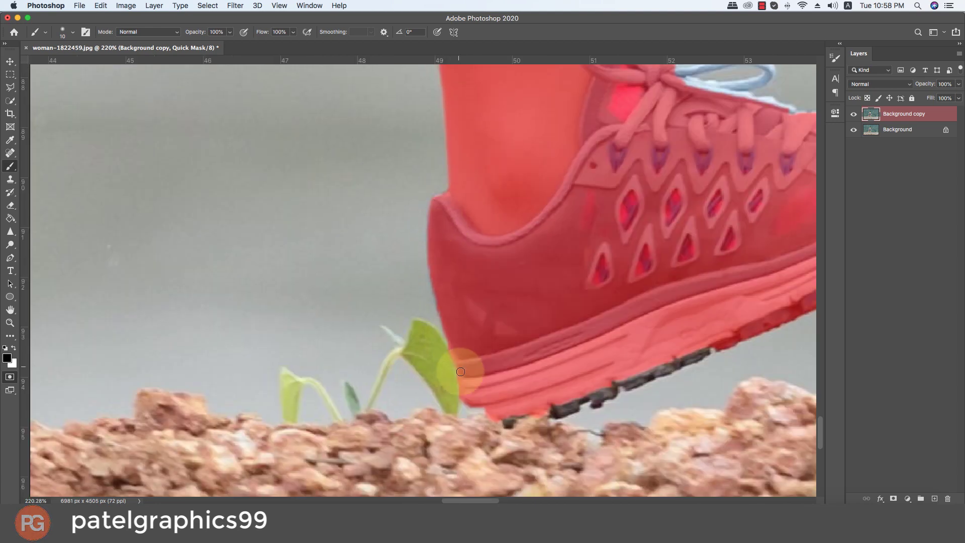
- Mask along the sole's bottom edge and the right edge of the toe
mouse_move(489, 414)
mouse_down()
mouse_move(556, 408)
mouse_move(700, 345)
mouse_up()
scroll(614, 394, right, 10)
scroll(614, 394, up, 5)
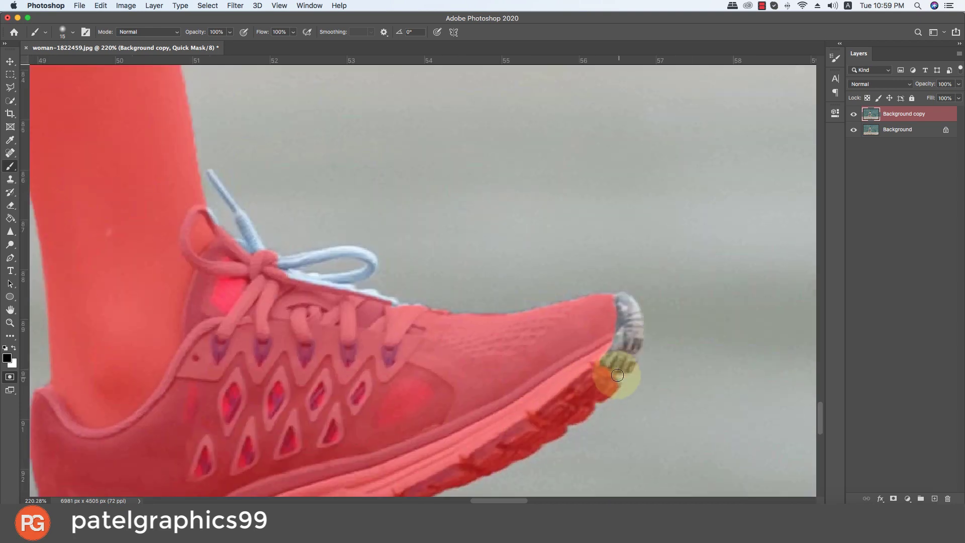
drag(625, 348, 626, 300)
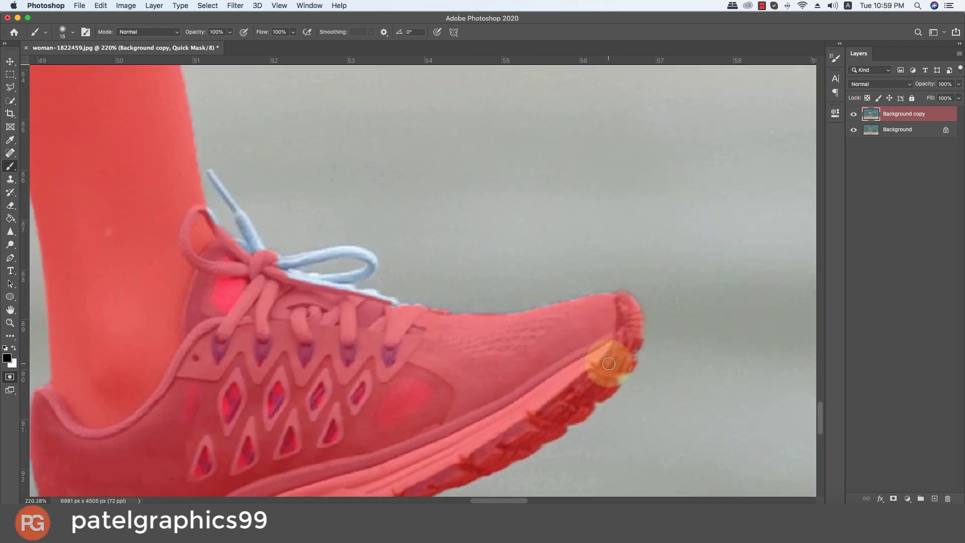
- With a smaller brush, mask the pale gap under the lace loop and its lower edge
key(bracketleft)
key(bracketleft)
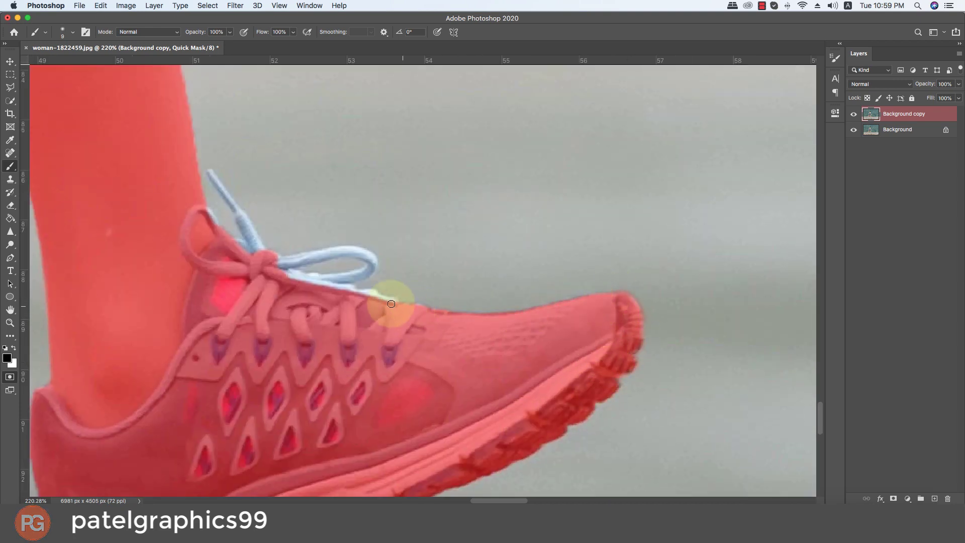
drag(391, 303, 396, 304)
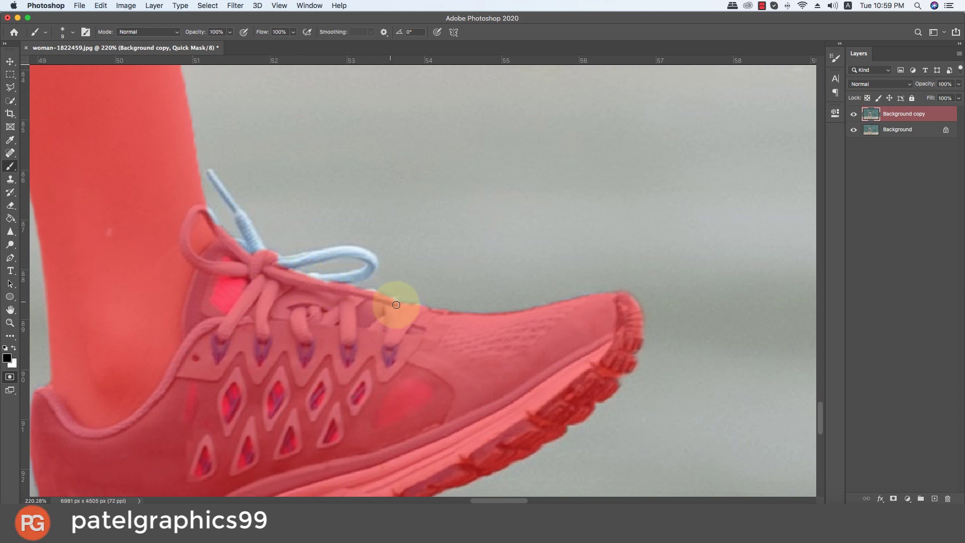
key(bracketleft)
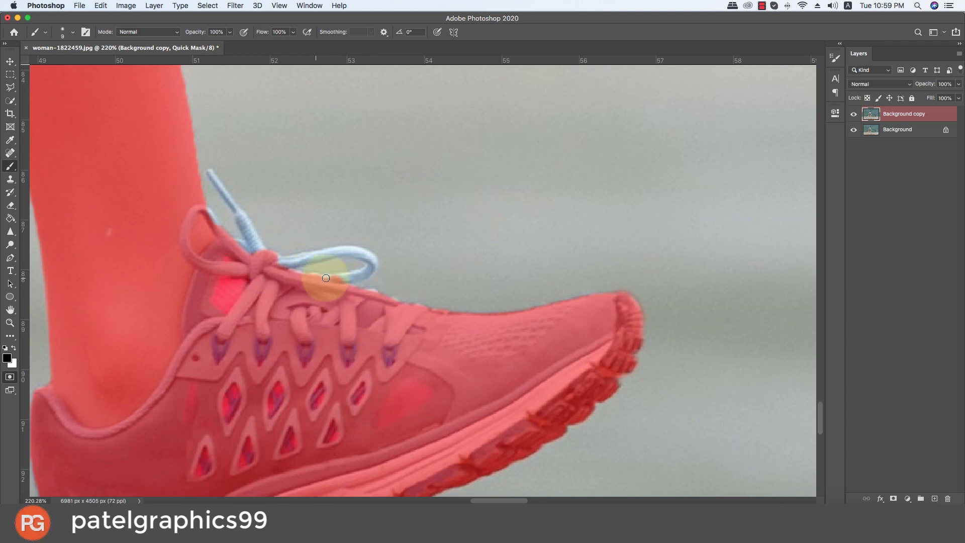
mouse_move(325, 277)
mouse_down()
mouse_move(352, 277)
mouse_move(301, 252)
mouse_move(275, 263)
mouse_move(350, 251)
mouse_move(273, 272)
mouse_move(202, 210)
mouse_move(259, 253)
mouse_move(301, 315)
mouse_up()
- Mask the whole magenta zipper pull on the shorts
scroll(248, 236, up, 3)
scroll(251, 266, up, 3)
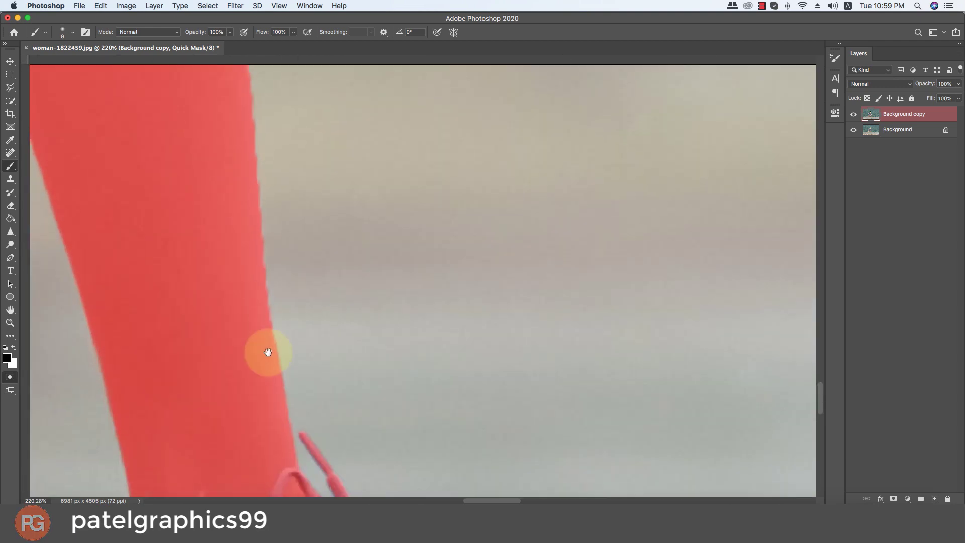
scroll(249, 226, up, 5)
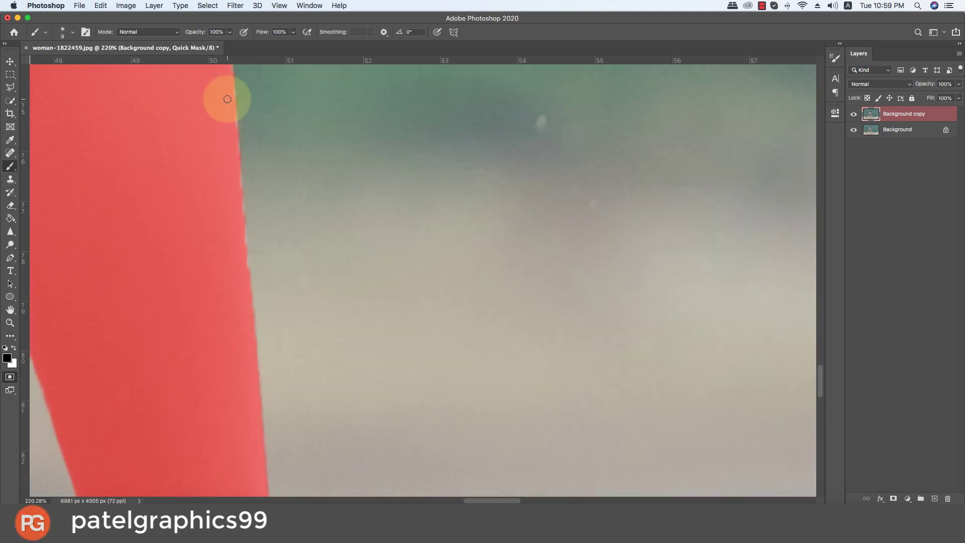
scroll(231, 226, up, 5)
scroll(235, 252, up, 5)
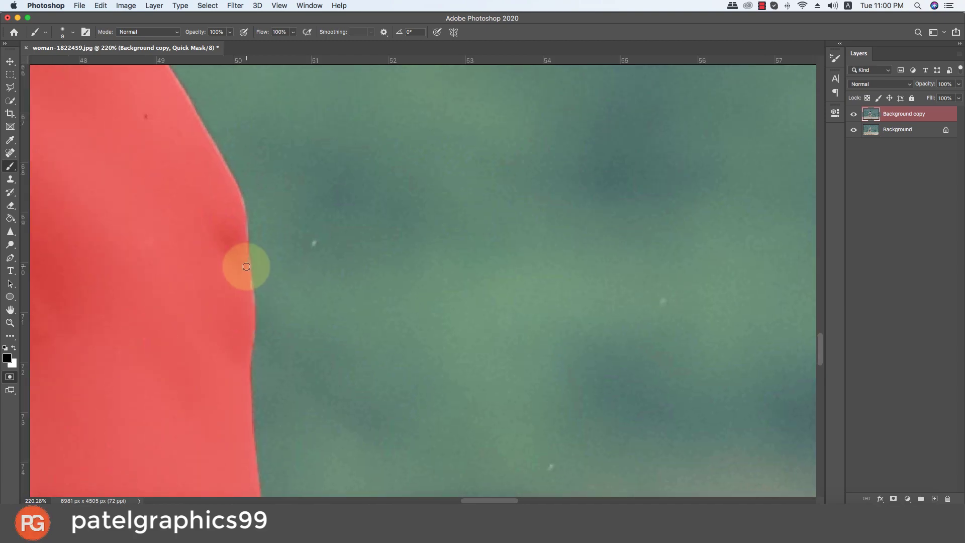
scroll(242, 206, up, 5)
scroll(266, 252, left, 4)
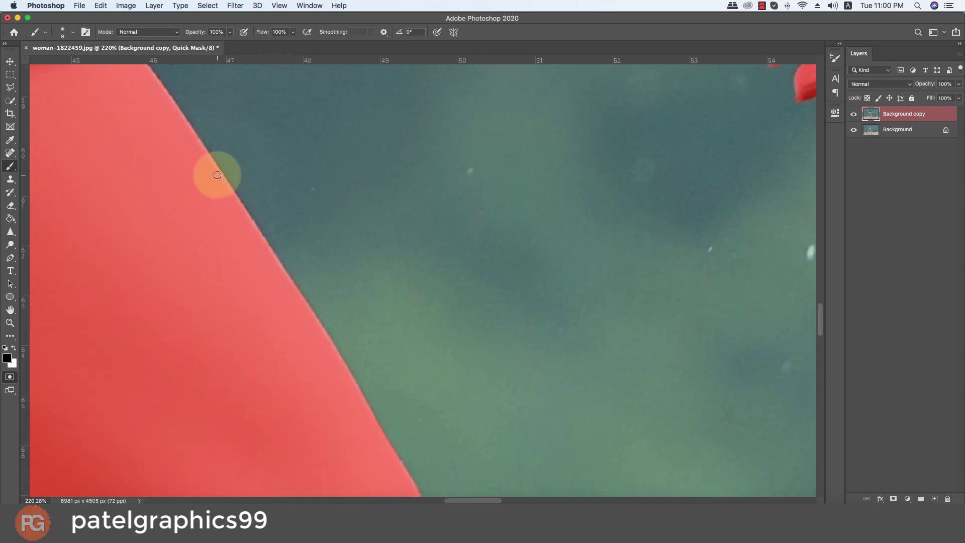
scroll(319, 370, down, 3)
scroll(312, 383, down, 3)
scroll(279, 297, up, 5)
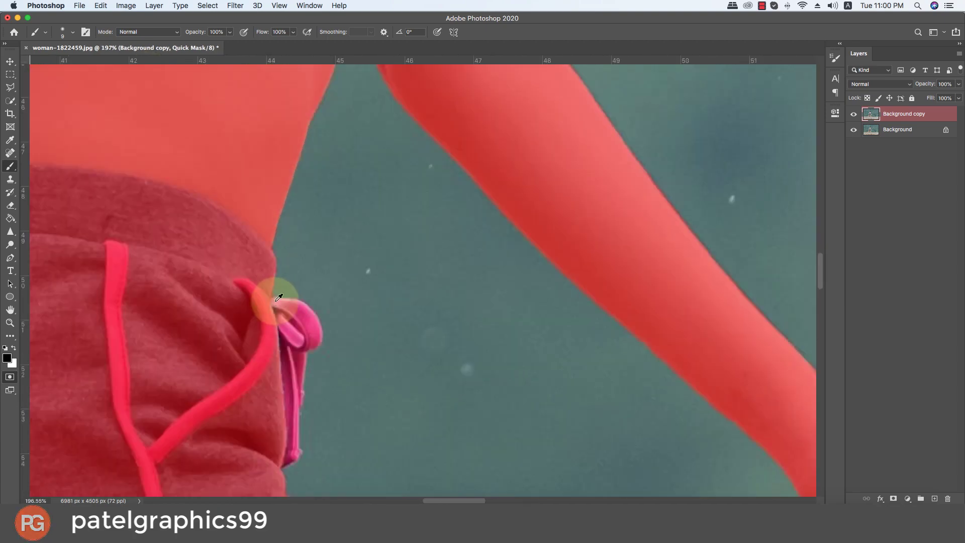
drag(279, 298, 306, 302)
scroll(330, 355, up, 2)
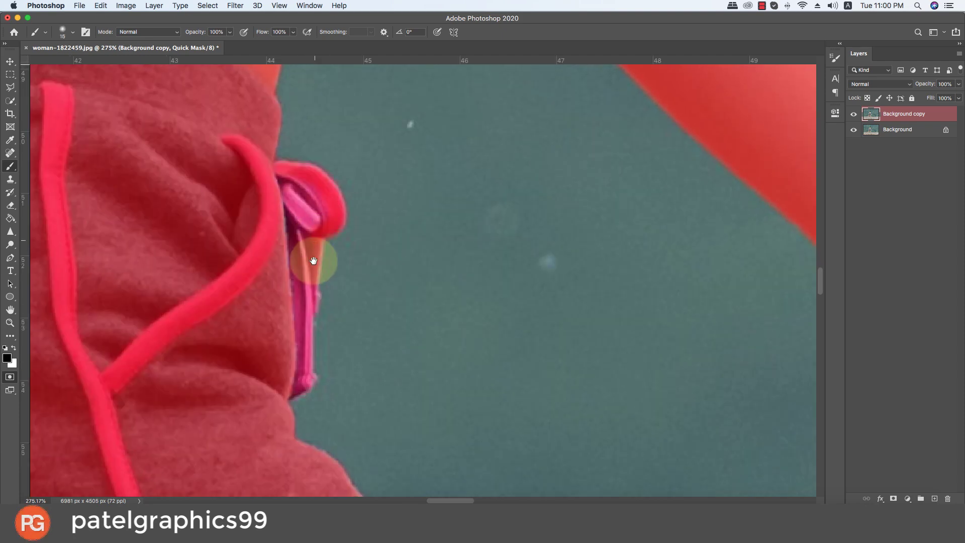
mouse_move(313, 260)
mouse_down()
mouse_move(295, 387)
mouse_move(282, 251)
mouse_move(287, 191)
mouse_up()
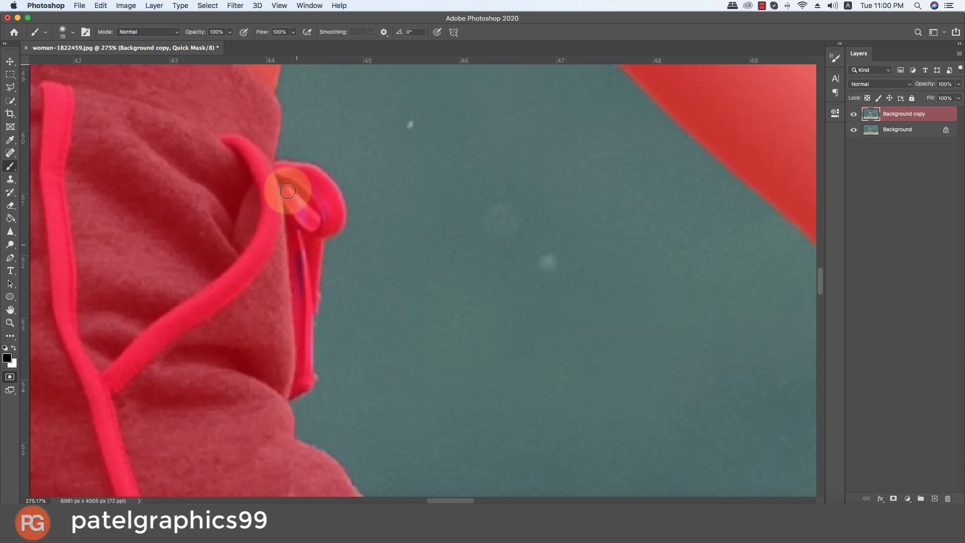
- Fix the stray mask in the arm-leg gap with a smaller brush, then fit the image on screen
scroll(288, 190, down, 1)
drag(302, 307, 247, 370)
drag(274, 318, 152, 464)
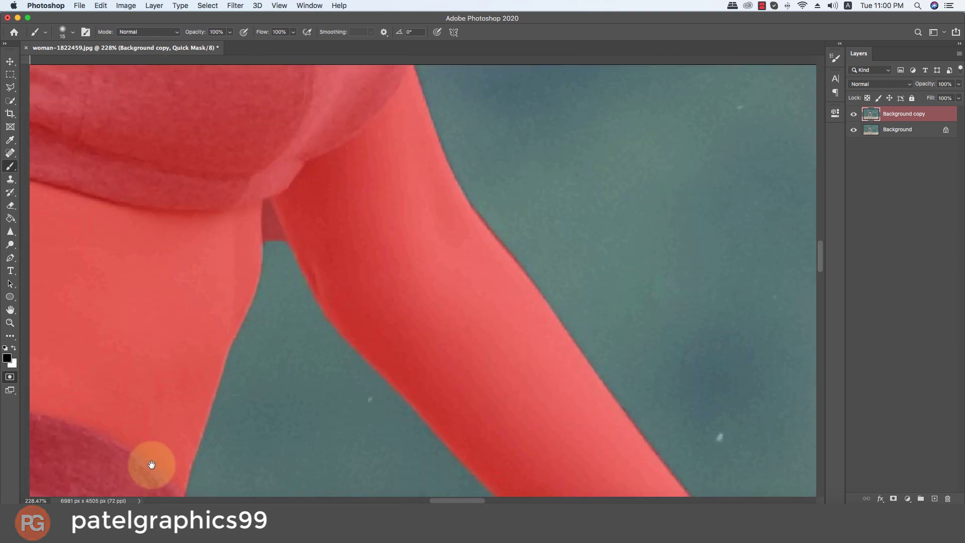
mouse_move(272, 291)
mouse_down()
mouse_move(272, 316)
mouse_move(263, 209)
mouse_move(274, 269)
mouse_move(248, 277)
mouse_up()
key(x)
key(bracketleft)
key(bracketleft)
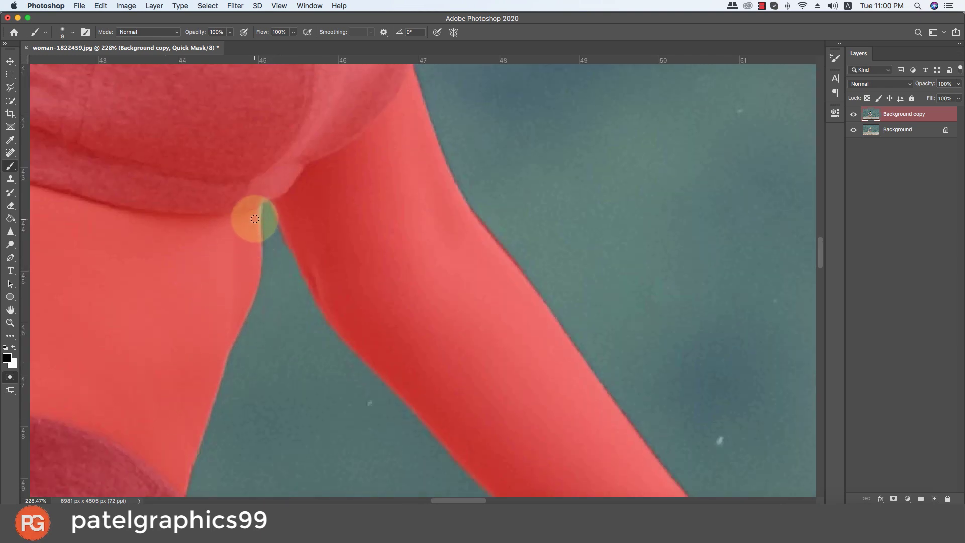
scroll(244, 147, down, 10)
scroll(437, 280, right, 5)
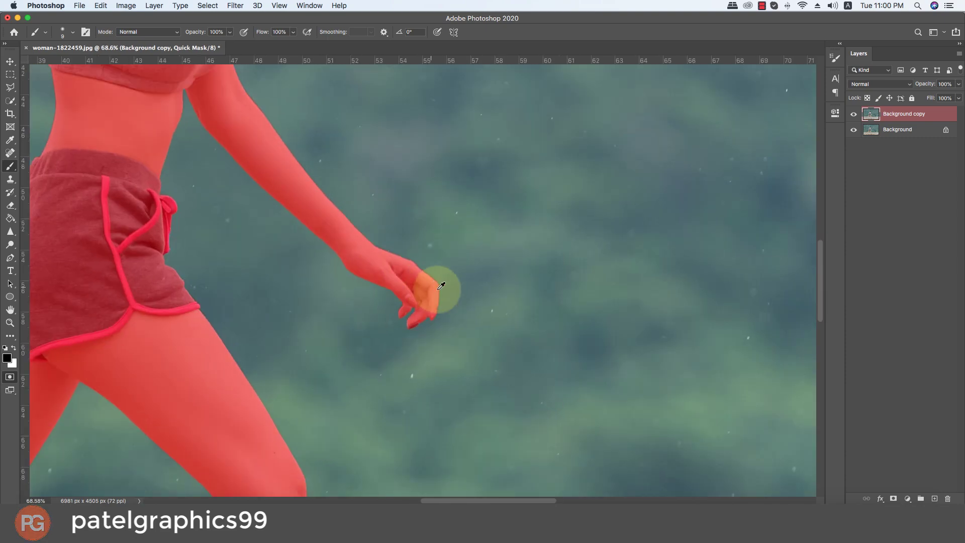
key(super+0)
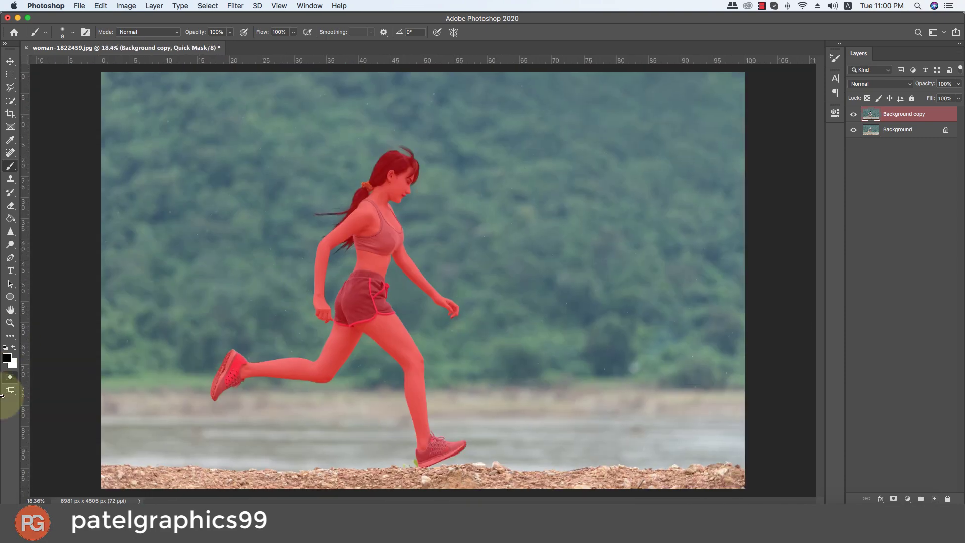
- Load the quick mask as a selection, mask the copied layer to the woman, and activate Background
click(11, 376)
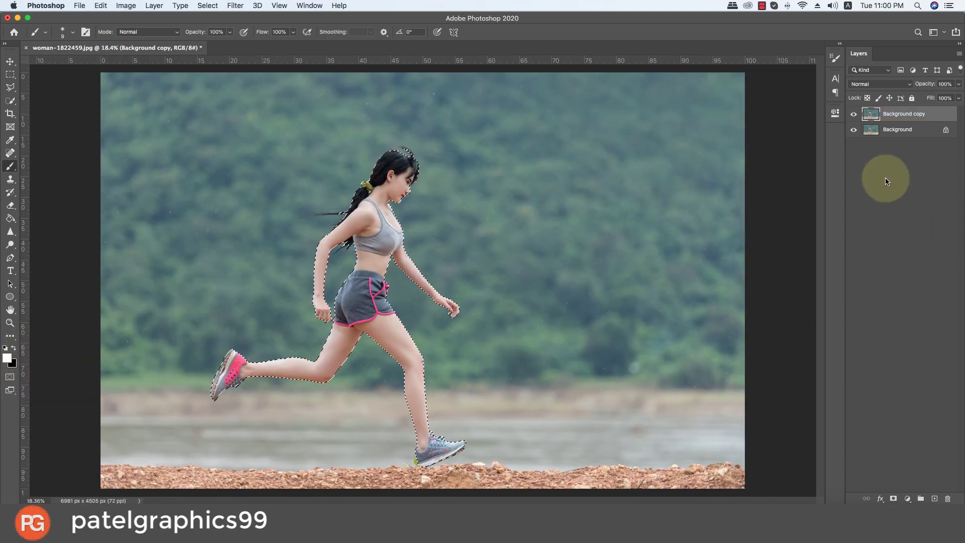
click(893, 499)
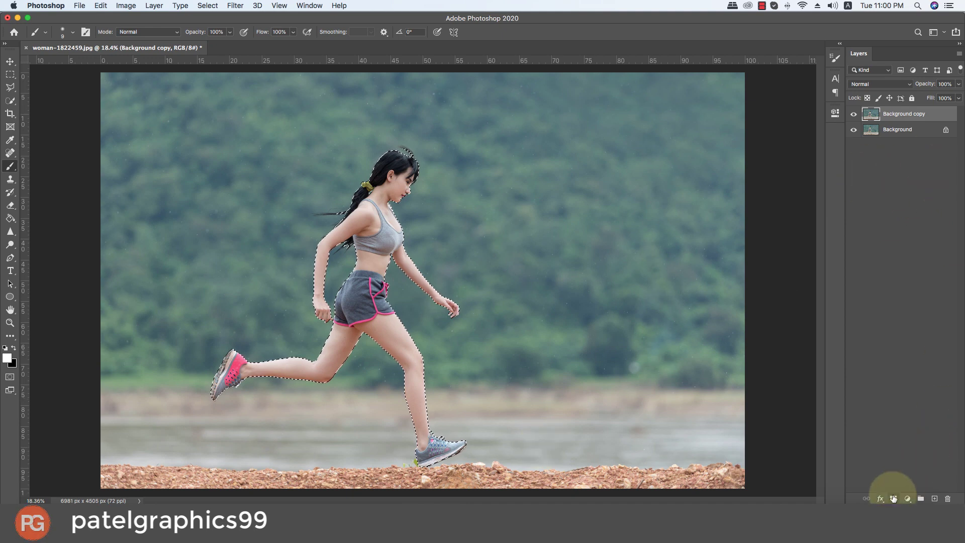
click(854, 129)
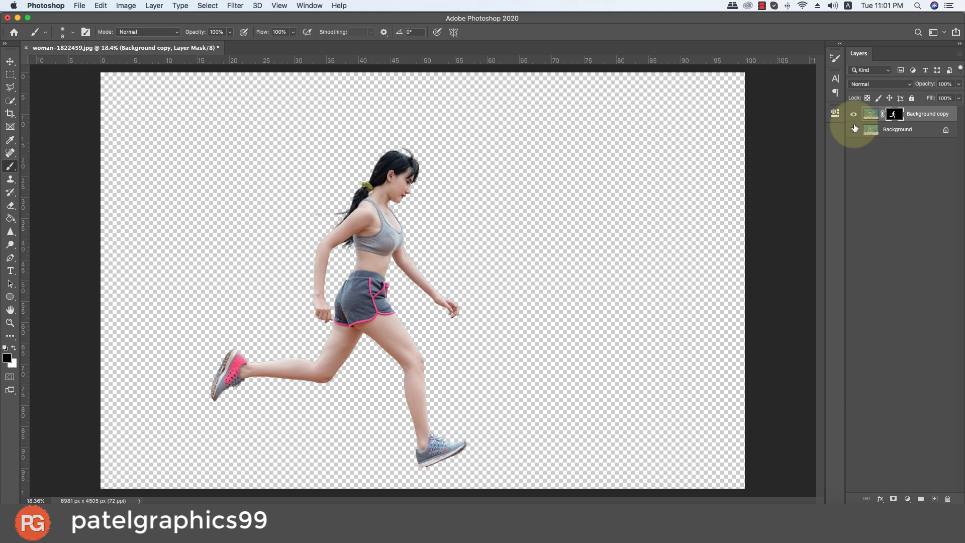
click(854, 129)
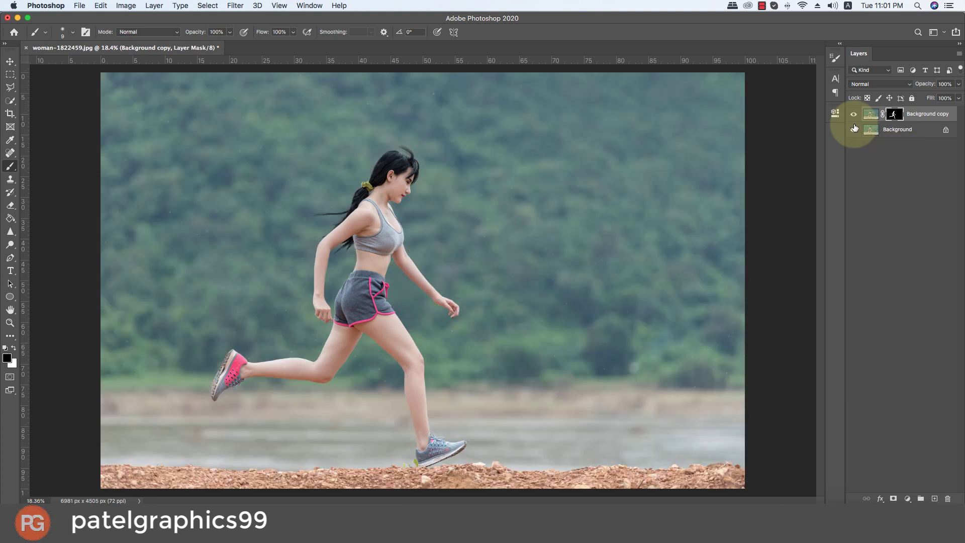
click(884, 131)
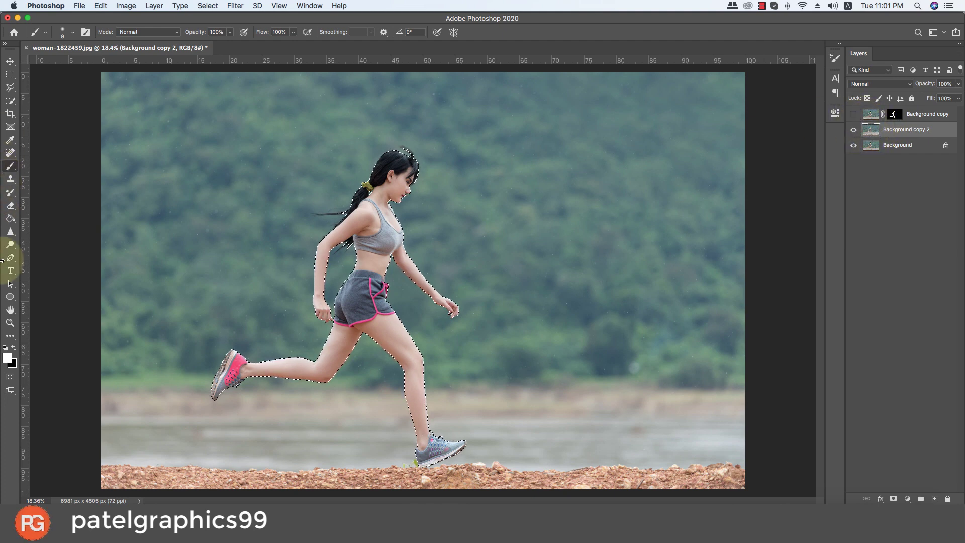
- In Quick Mask, use a larger brush to extend the mask over the back shoe and ankle
click(9, 377)
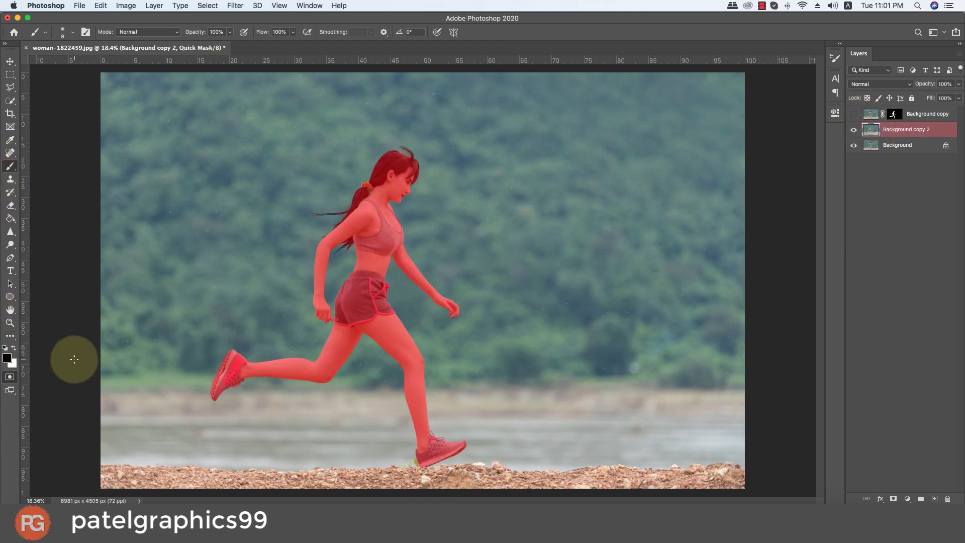
key(bracketright)
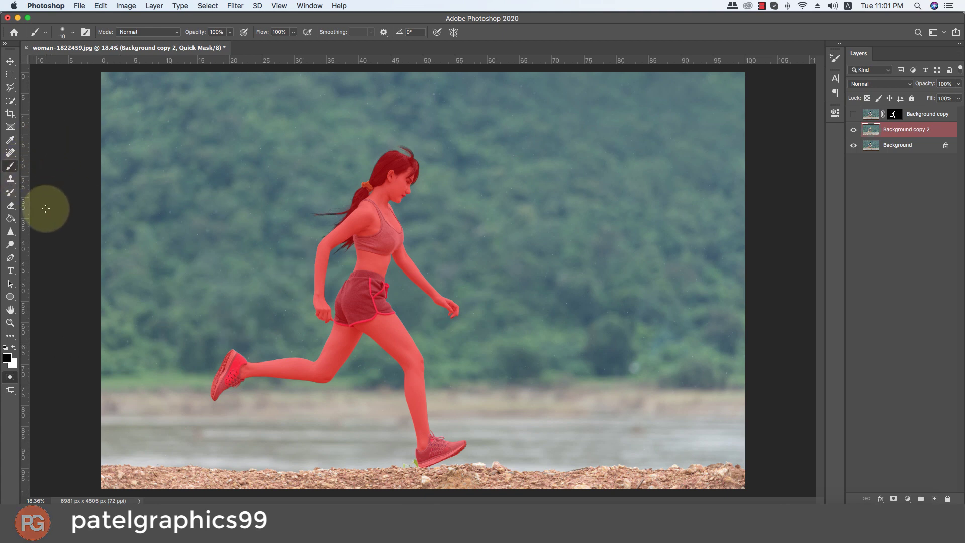
key(bracketright)
key(bracketright)
key(bracketright)
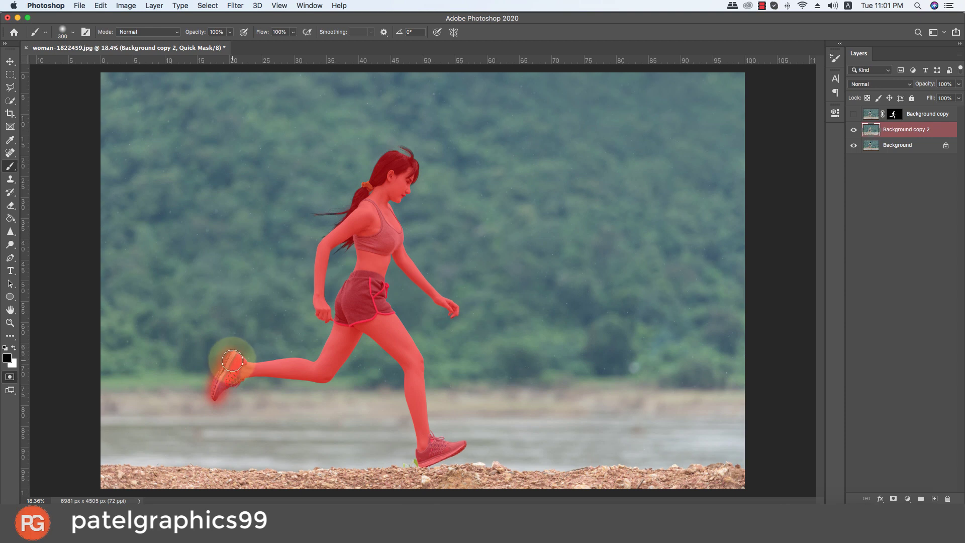
mouse_move(232, 360)
mouse_down()
mouse_move(283, 366)
mouse_move(233, 375)
mouse_move(294, 372)
mouse_move(355, 312)
mouse_move(323, 377)
mouse_move(356, 339)
mouse_up()
key(bracketleft)
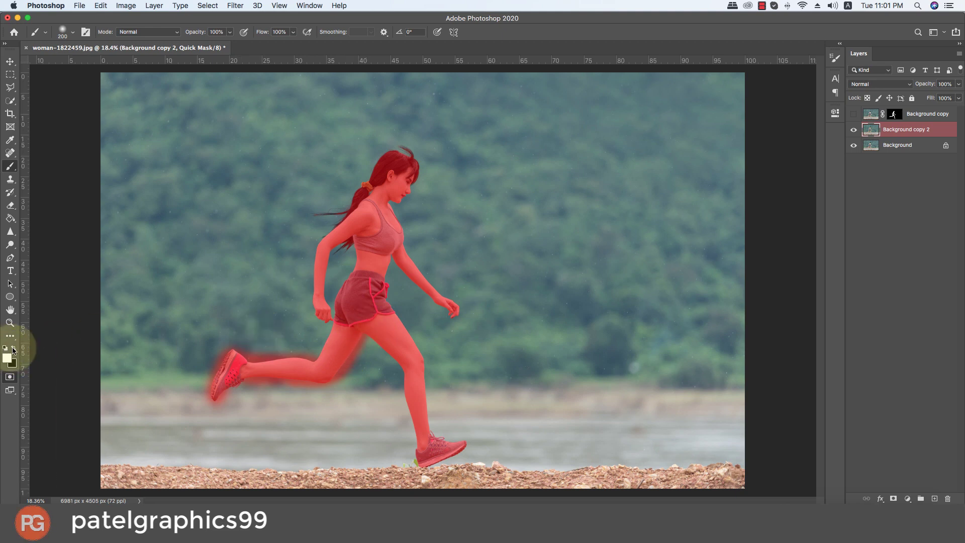
click(20, 350)
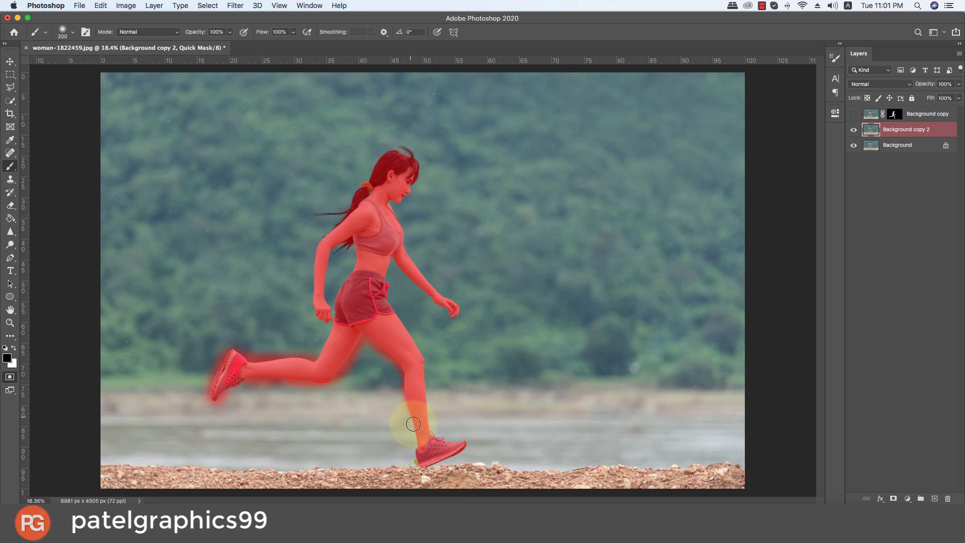
- Widen the mask around the front leg, shoe, waist, arm and hand gap, then make it a selection
drag(420, 414, 418, 473)
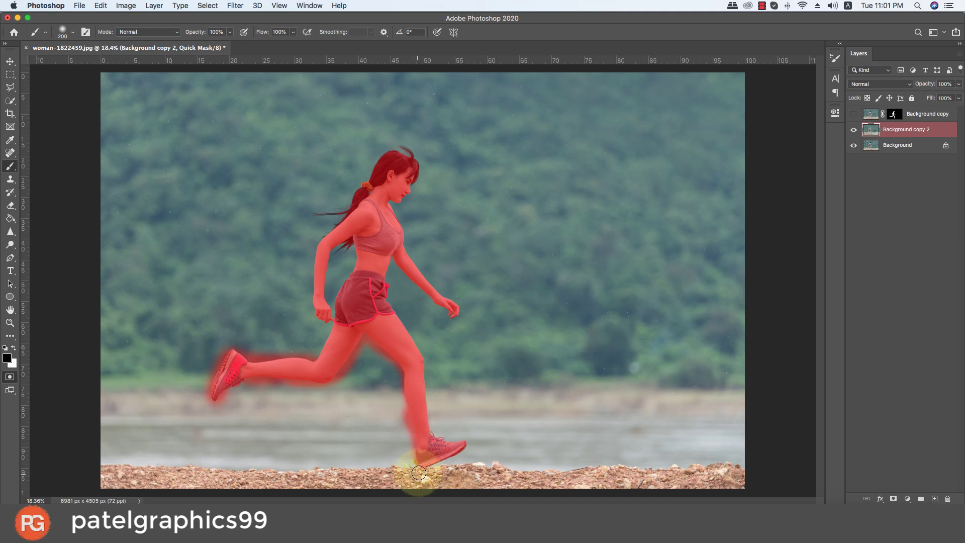
mouse_move(461, 445)
mouse_down()
mouse_move(409, 367)
mouse_move(380, 286)
mouse_up()
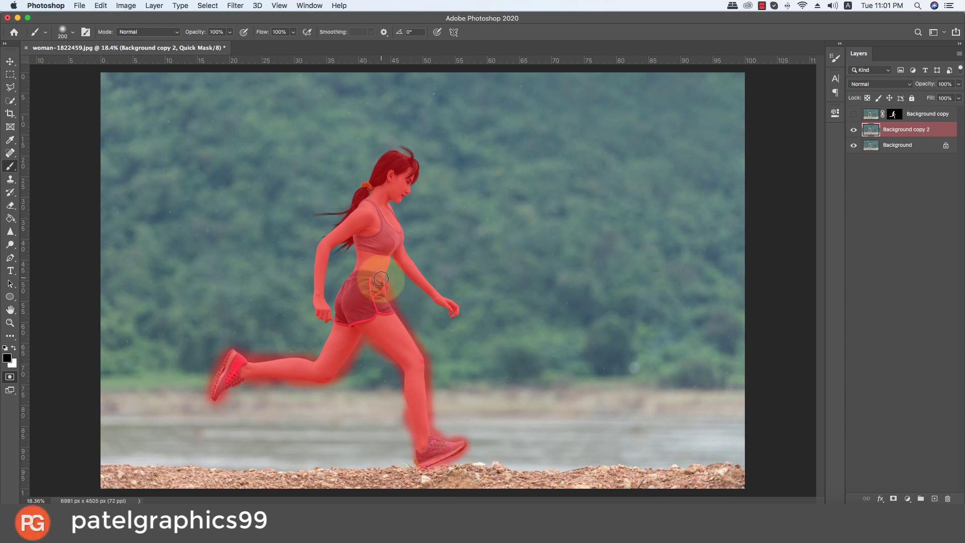
mouse_move(380, 286)
mouse_down()
mouse_move(426, 289)
mouse_move(397, 234)
mouse_move(390, 153)
mouse_move(321, 239)
mouse_move(359, 261)
mouse_move(320, 338)
mouse_up()
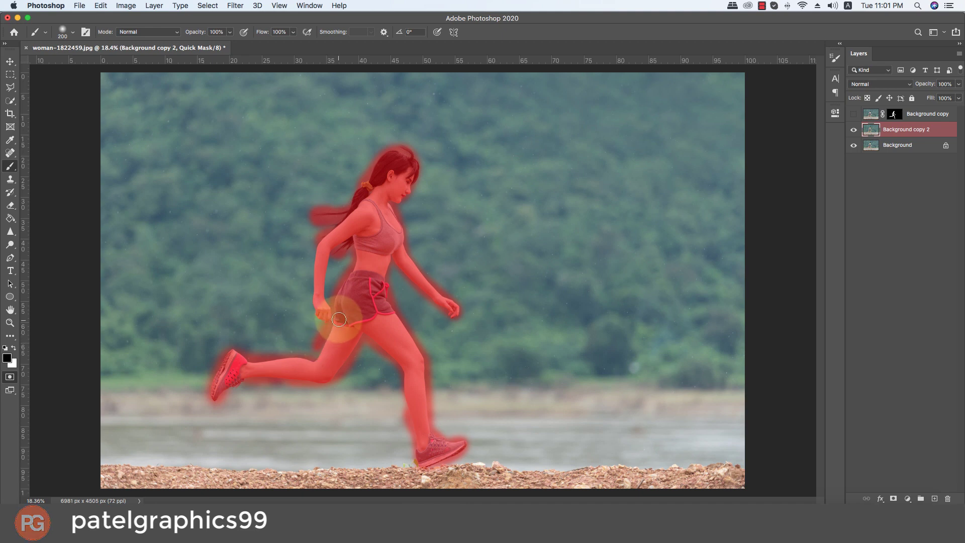
mouse_move(320, 338)
mouse_down()
mouse_move(319, 289)
mouse_move(326, 319)
mouse_up()
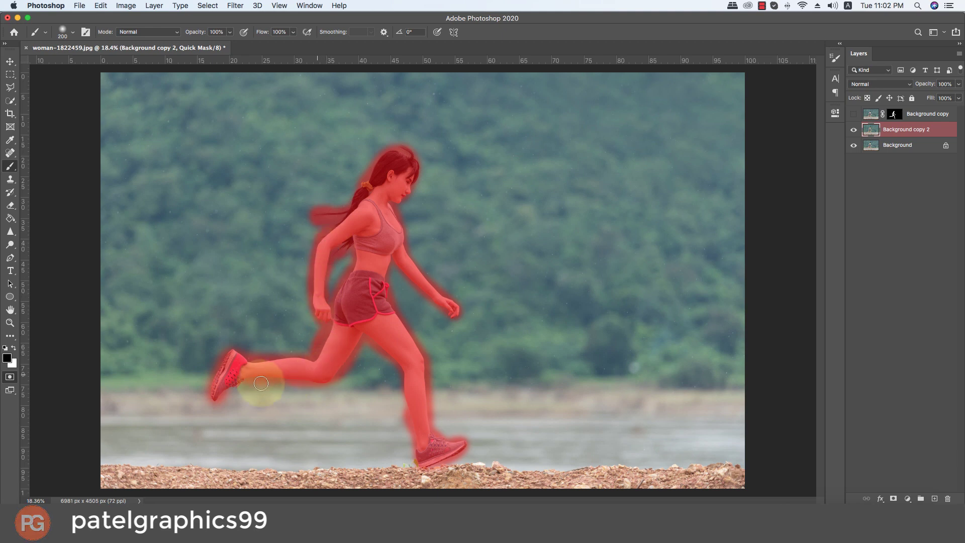
drag(248, 383, 242, 378)
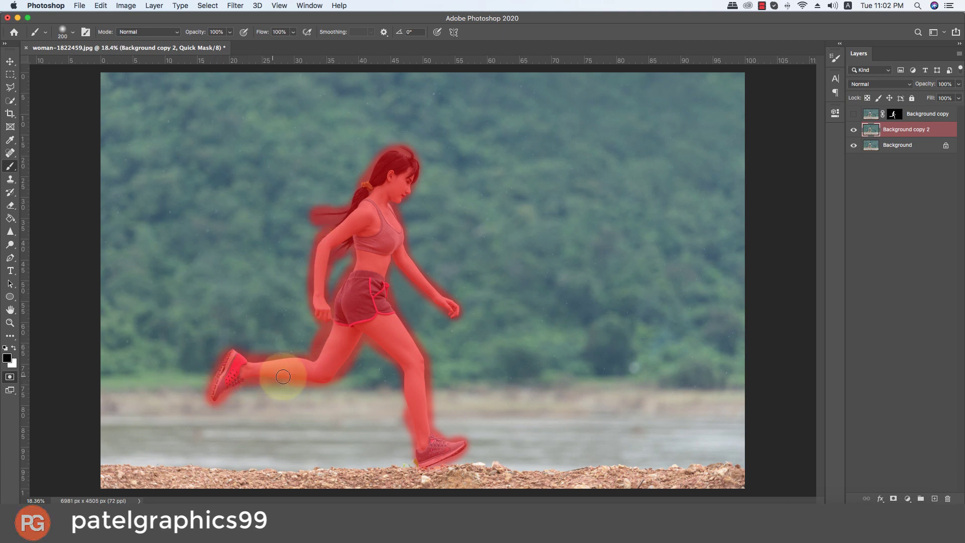
scroll(344, 307, down, 3)
click(11, 376)
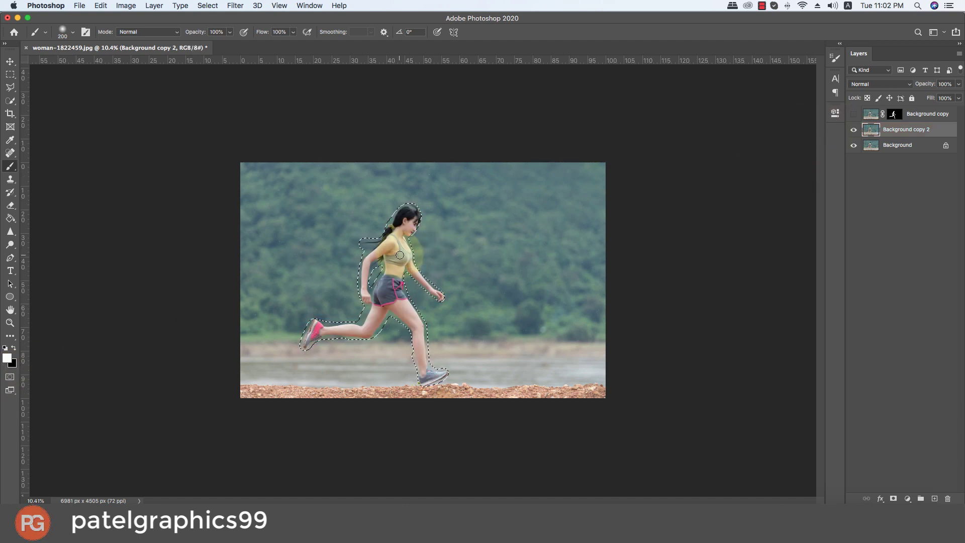
- Content-Aware Fill the woman's selection out of Background copy 2, then deselect
key(w)
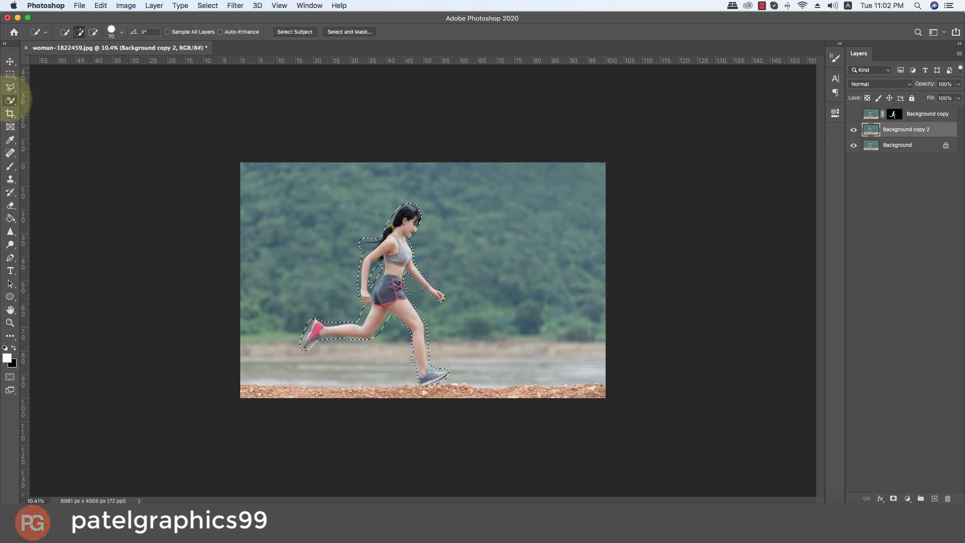
right_click(388, 256)
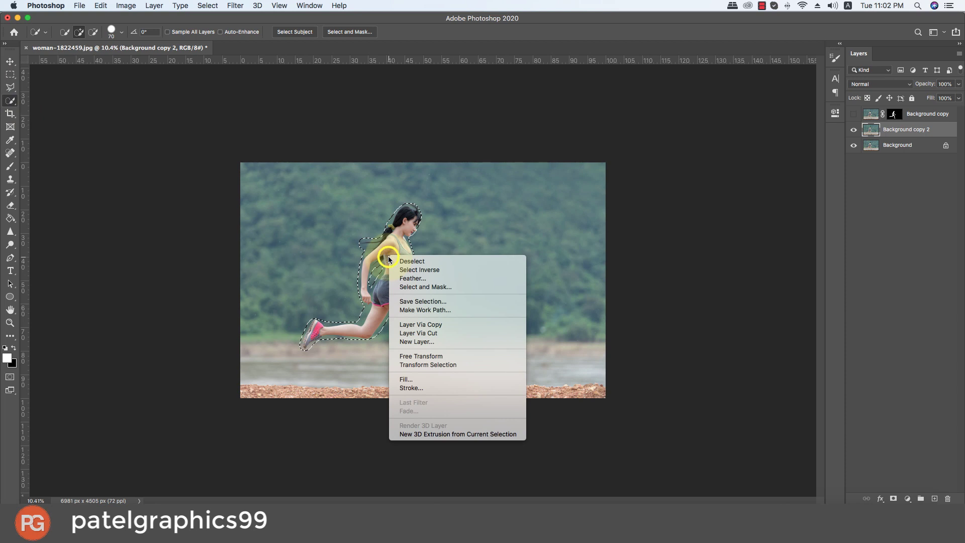
click(473, 381)
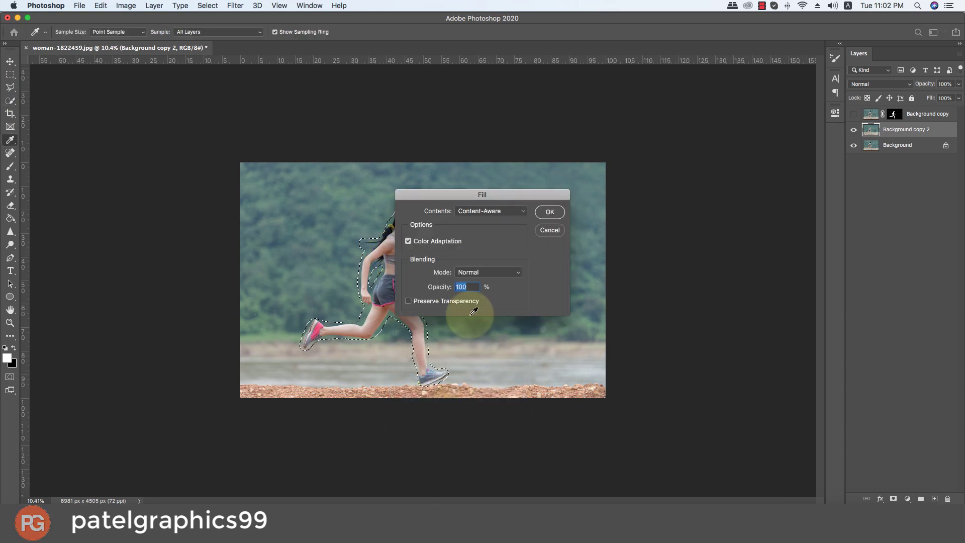
click(543, 212)
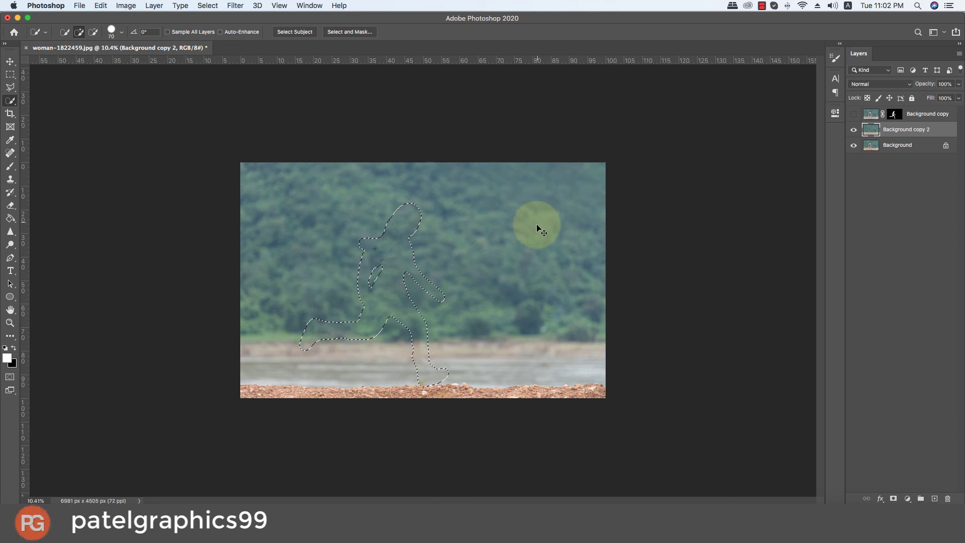
key(ctrl+d)
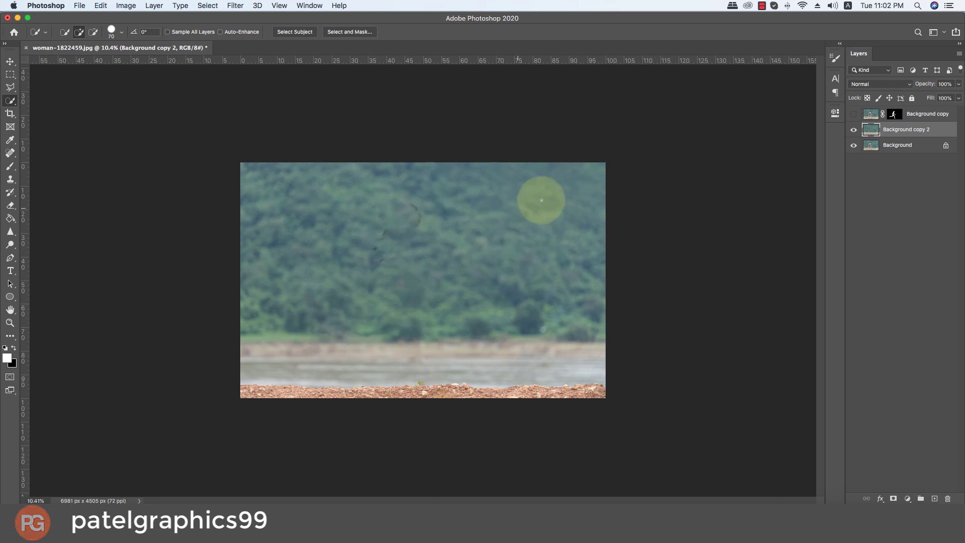
- Clone nearby foliage with a 500 px Clone Stamp over the dark leftover shapes in the trees
click(10, 179)
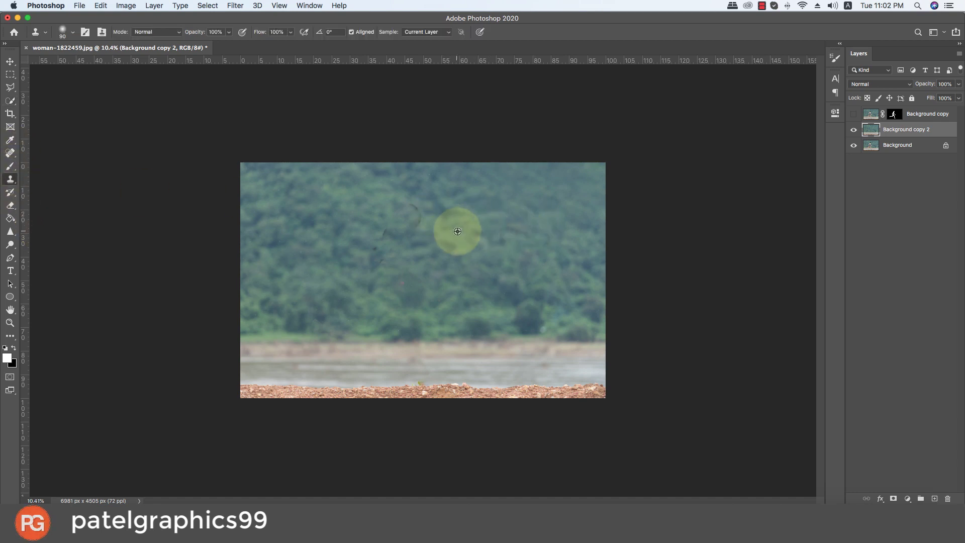
key(bracketright)
key(bracketright)
key(bracketright)
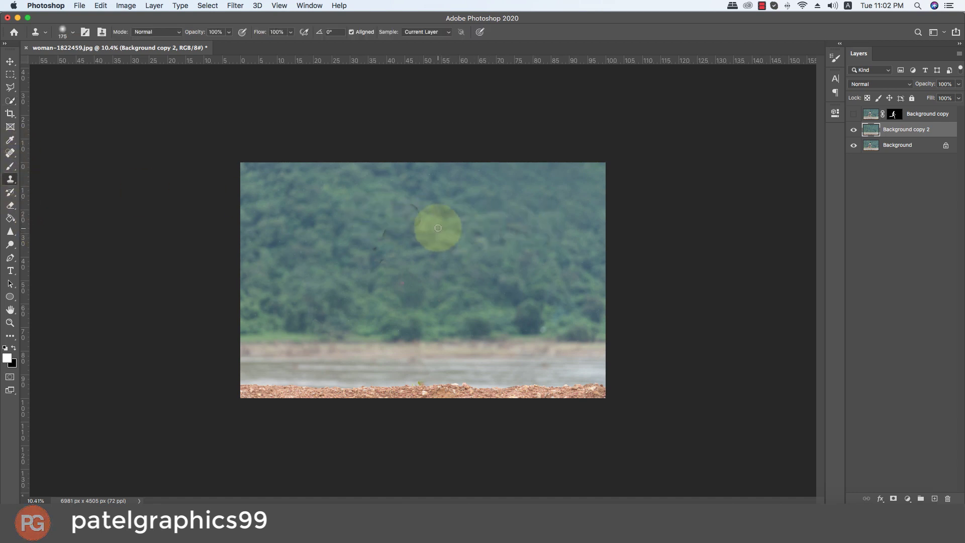
scroll(421, 224, up, 5)
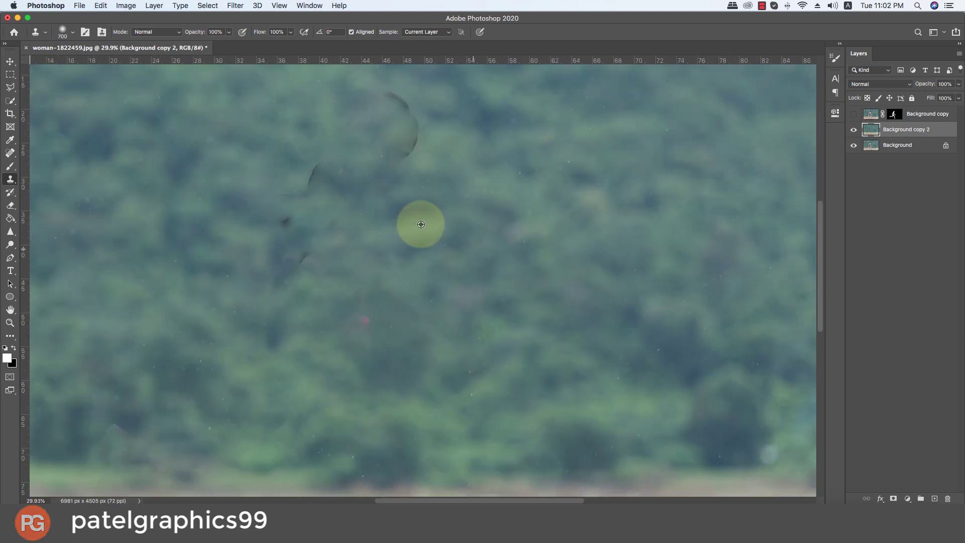
drag(405, 115, 354, 318)
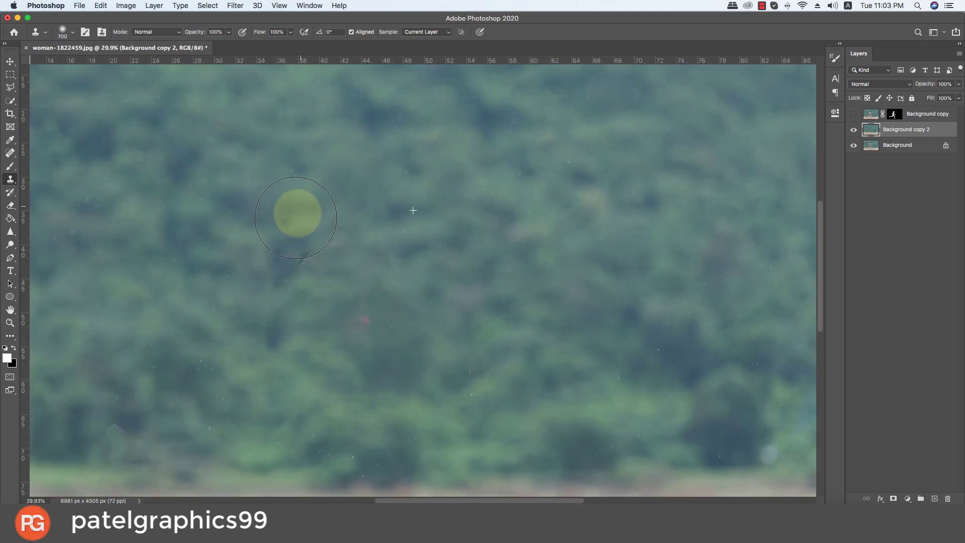
scroll(354, 317, down, 2)
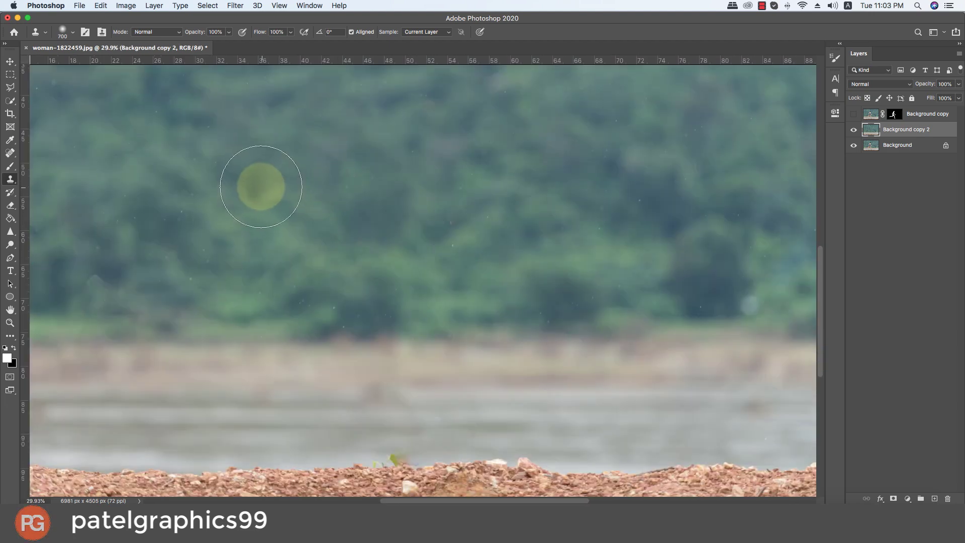
scroll(304, 247, down, 1)
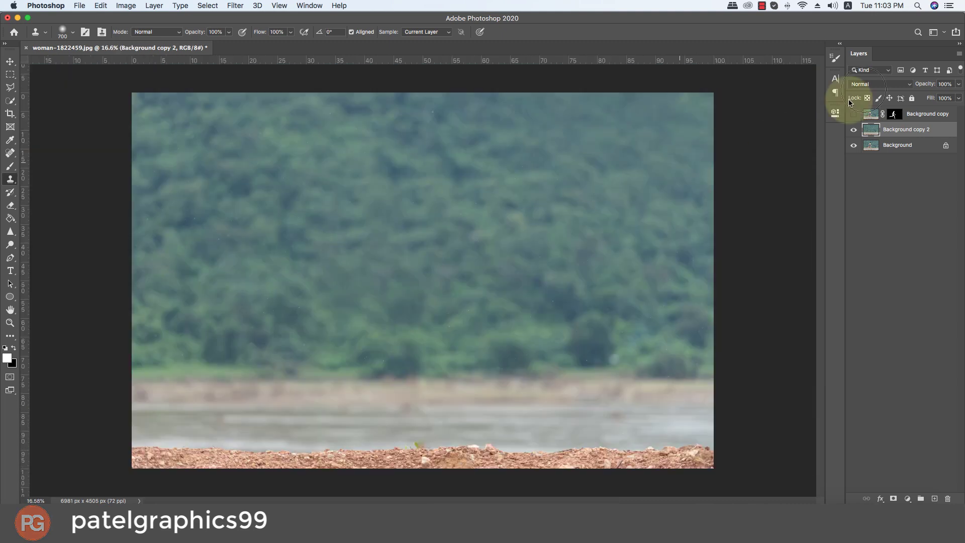
- Show Background copy, duplicate it, and convert the duplicate to a Smart Object
click(855, 114)
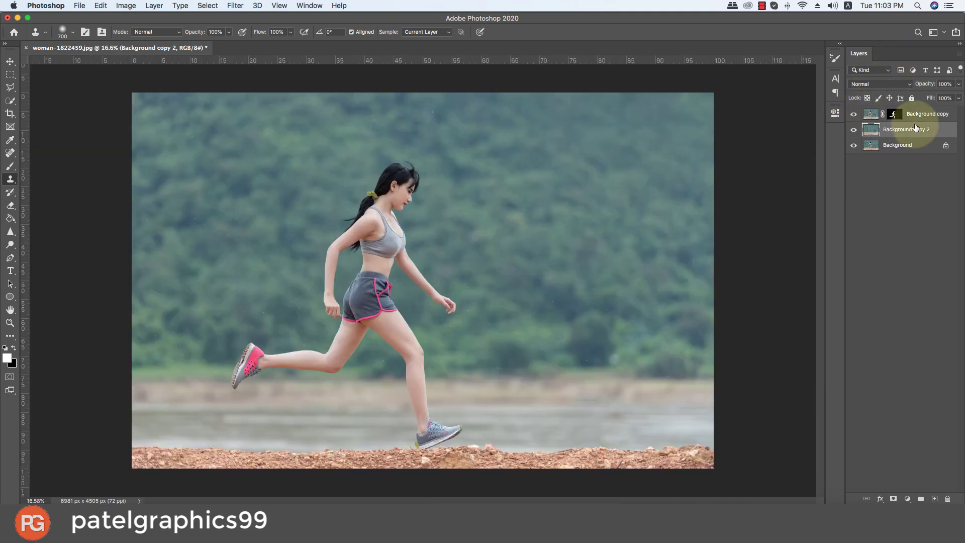
click(922, 114)
key(ctrl+j)
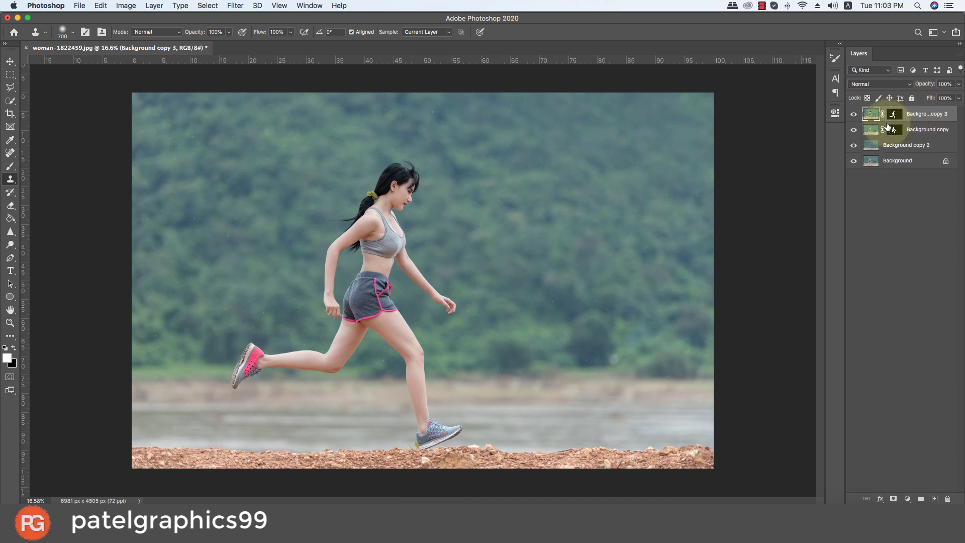
right_click(926, 115)
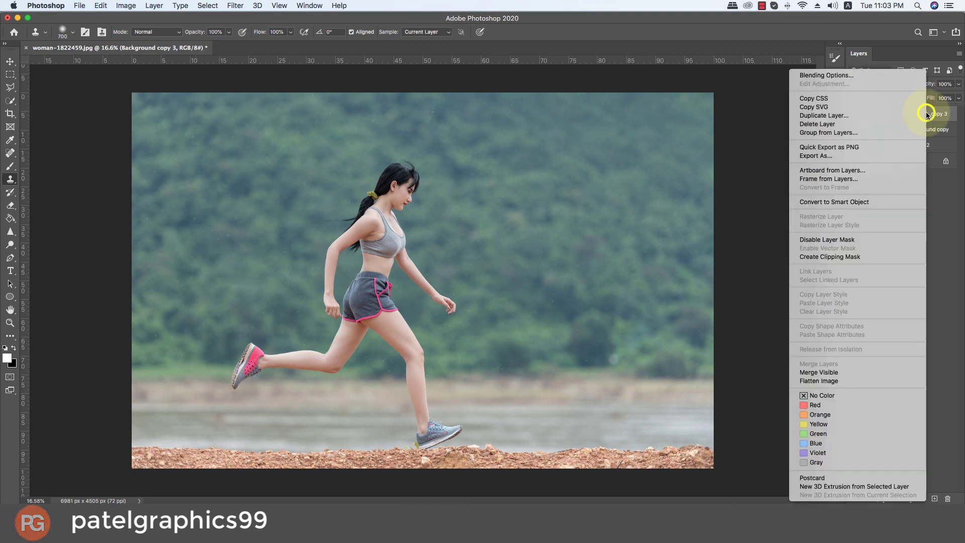
click(830, 201)
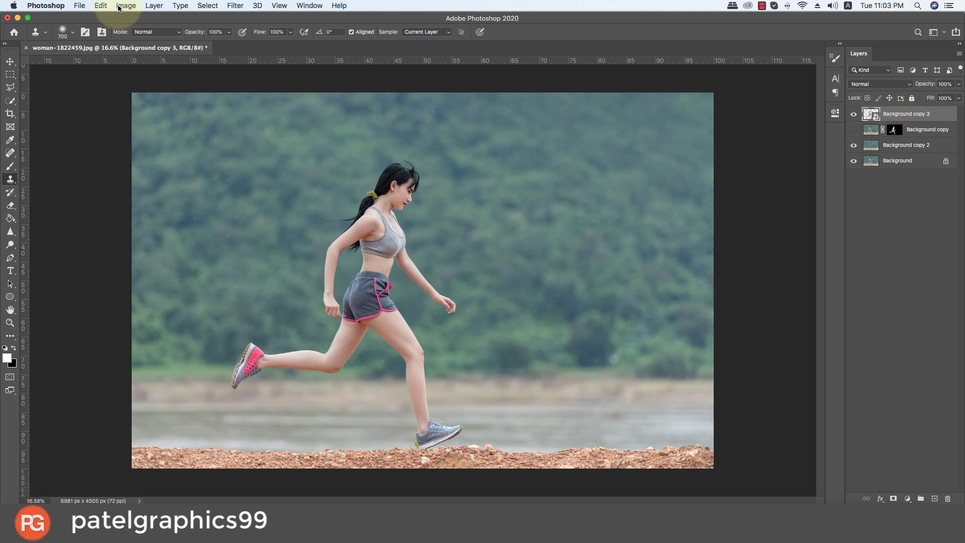
- Apply Puppet Warp to the woman, pin the back shoe and rotate that foot upward 21°
click(101, 5)
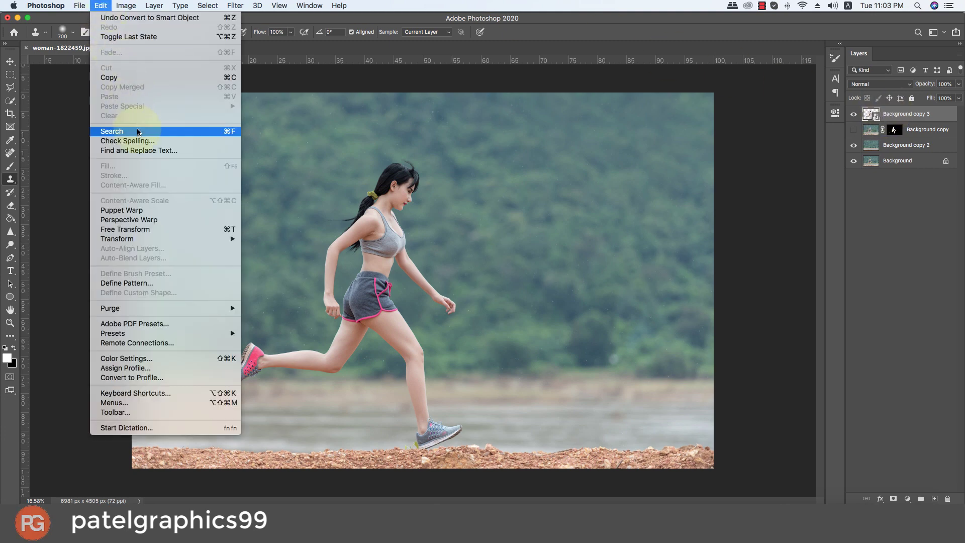
click(130, 210)
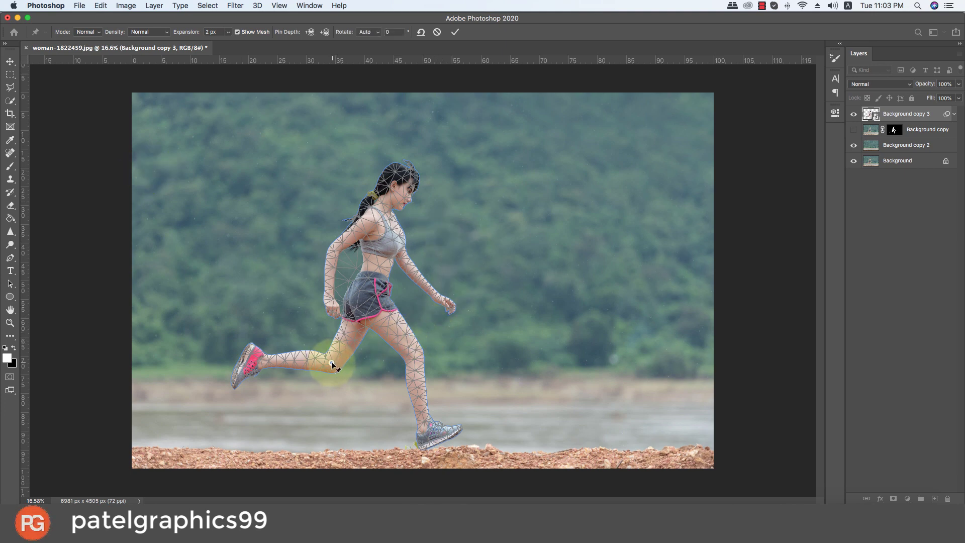
click(262, 361)
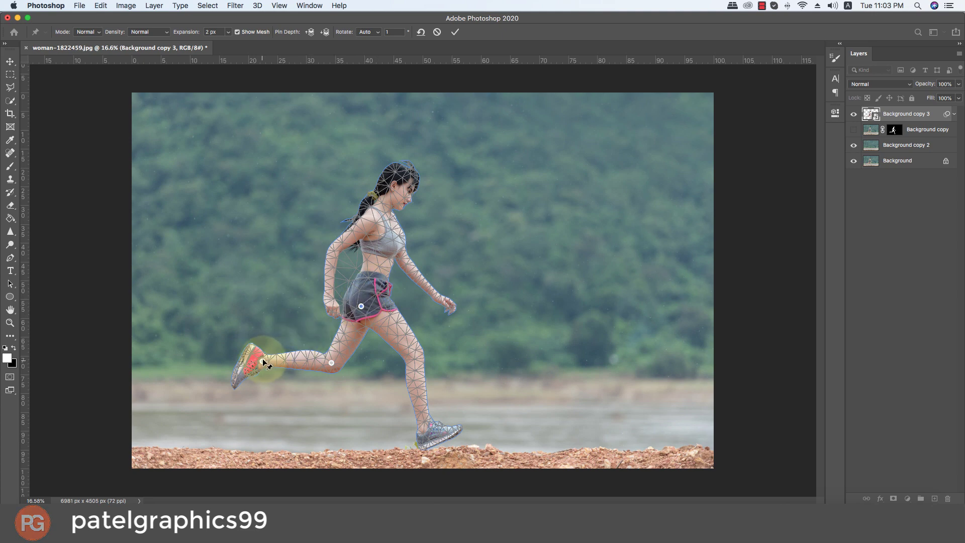
drag(262, 361, 272, 347)
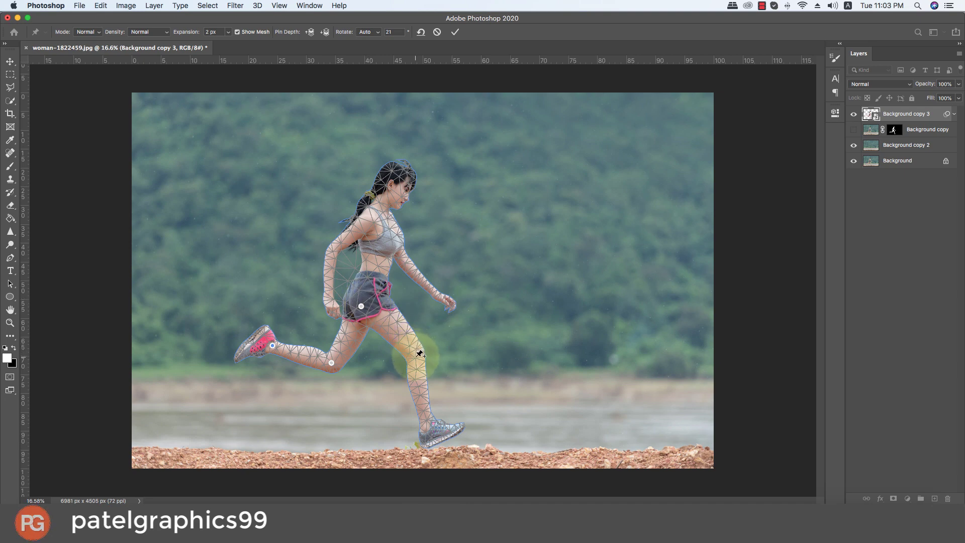
- Pin the front knee and shoe, then raise the knee and lift the foot off the ground at -14°
click(416, 356)
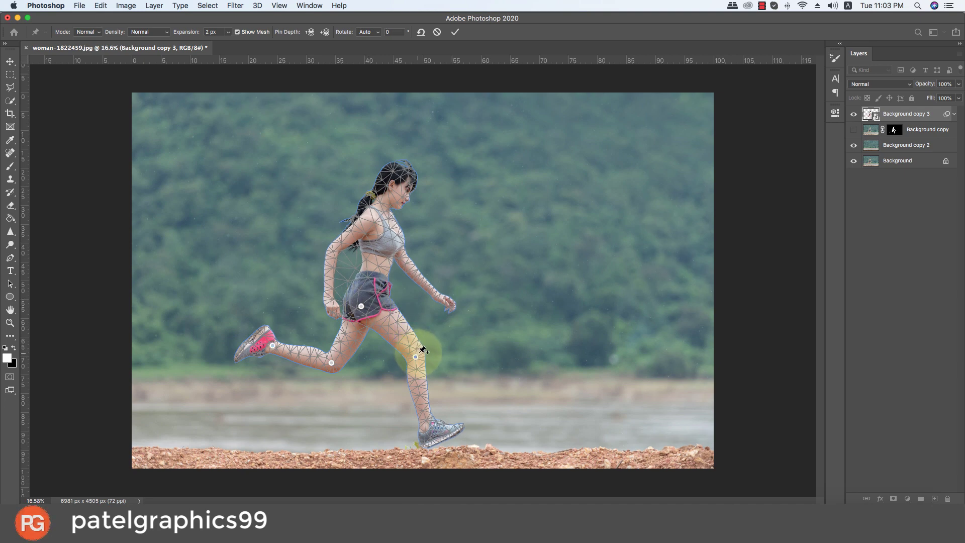
click(427, 426)
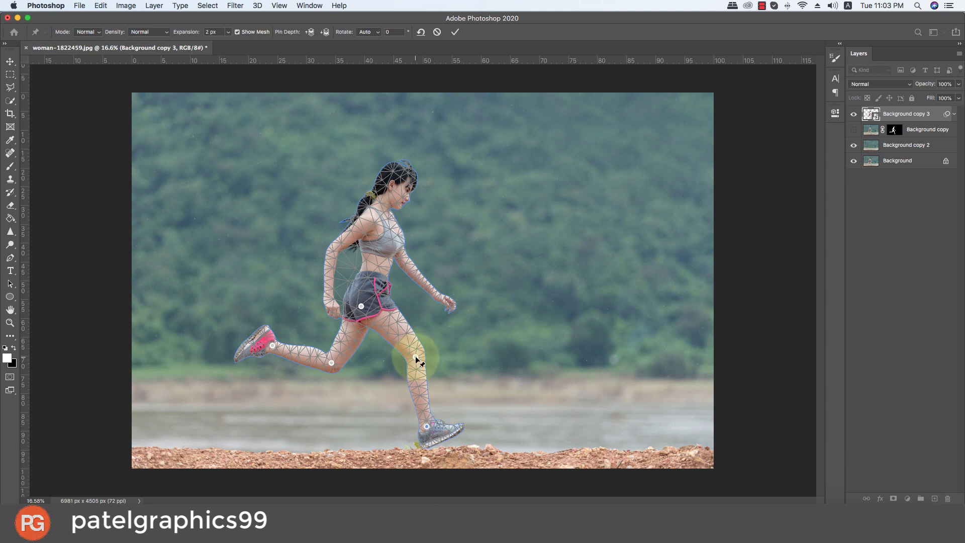
drag(415, 356, 421, 343)
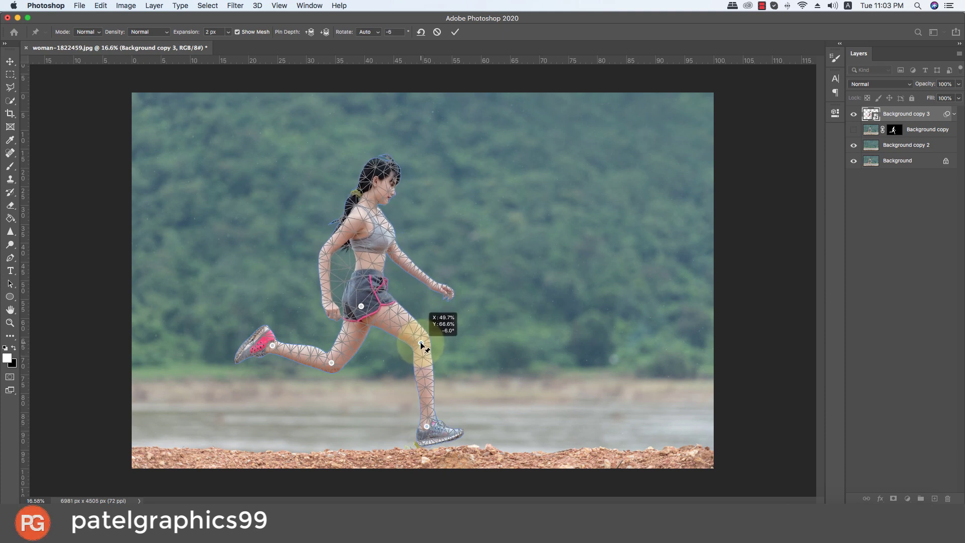
mouse_move(425, 427)
mouse_down()
mouse_move(407, 412)
mouse_move(435, 403)
mouse_move(441, 414)
mouse_move(455, 400)
mouse_up()
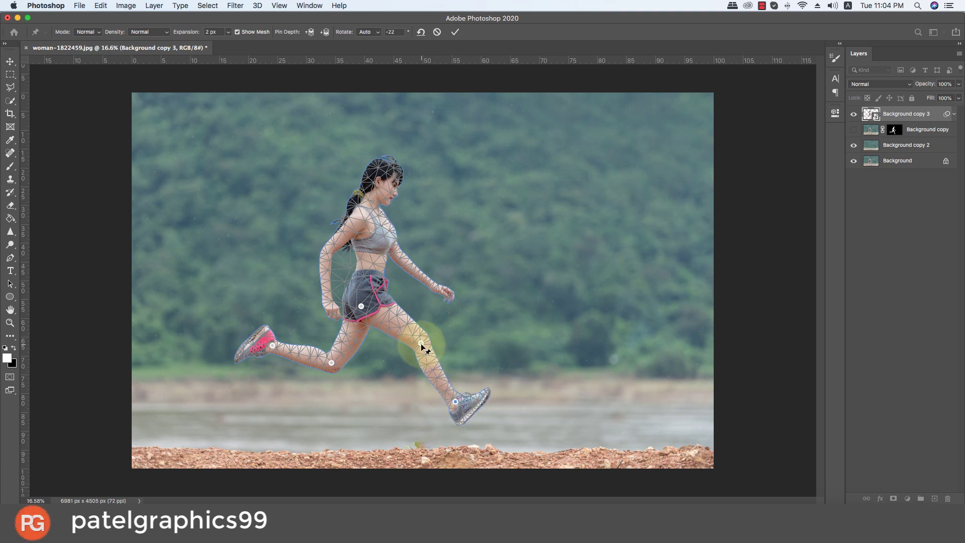
drag(421, 343, 427, 332)
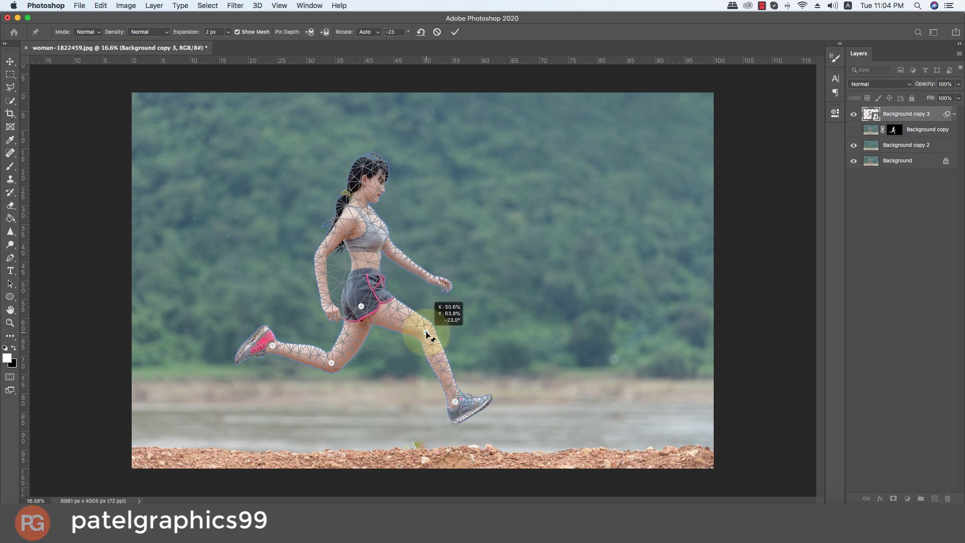
drag(455, 403, 457, 391)
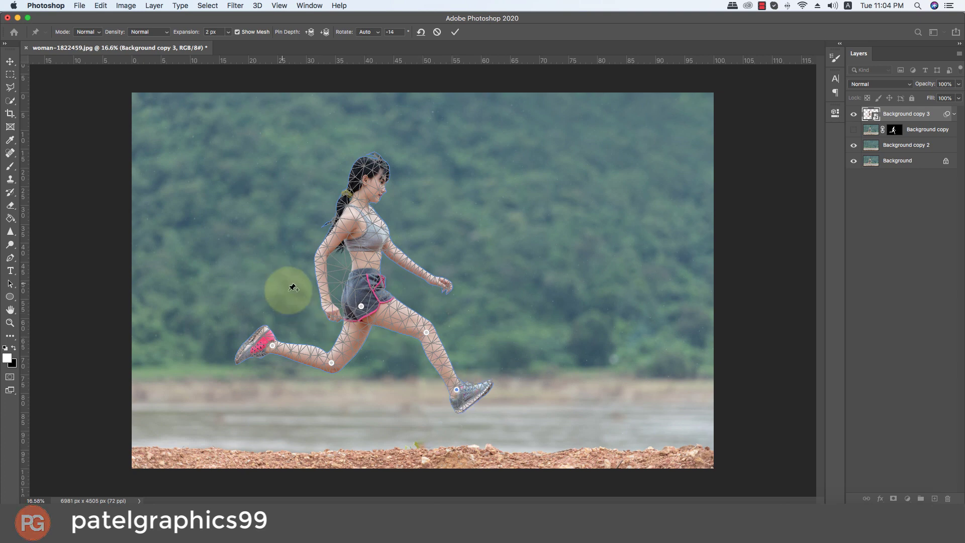
- Pin the rear shoe at 23°, nudge the rear knee and foot angle, and rotate around the front knee
drag(272, 344, 276, 343)
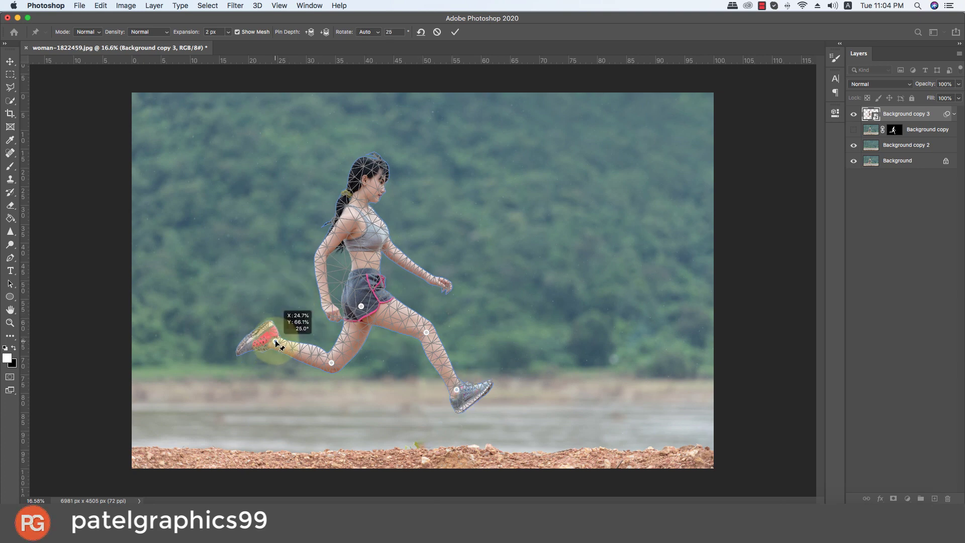
drag(332, 365, 335, 367)
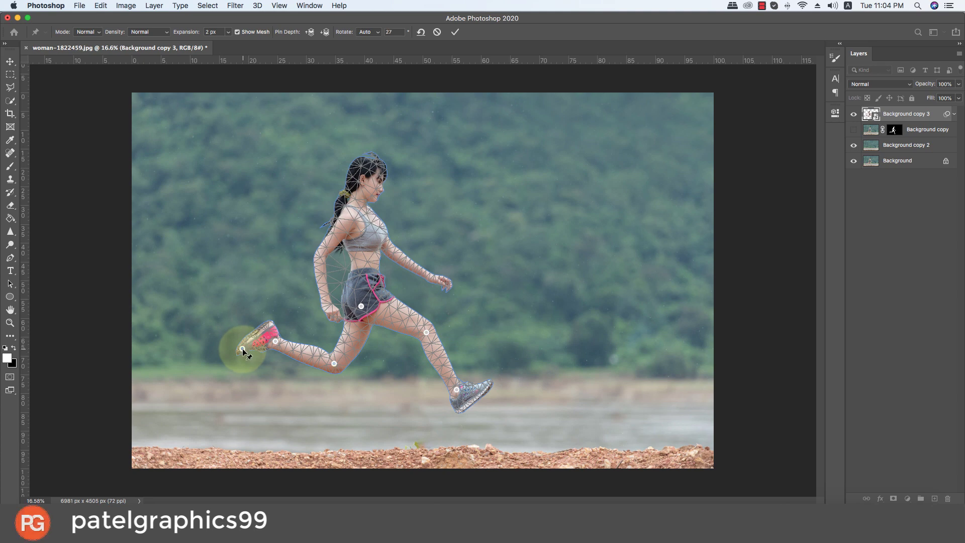
drag(243, 349, 244, 350)
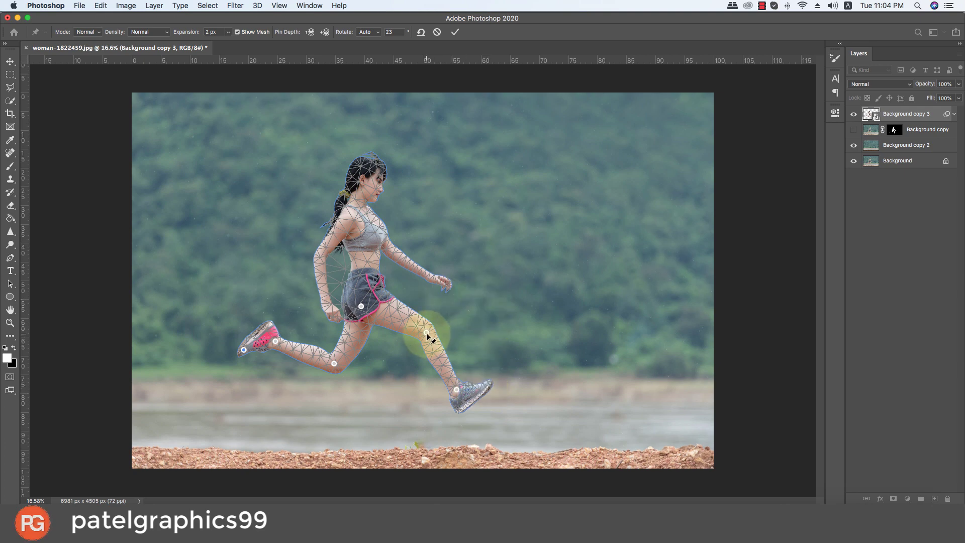
drag(426, 333, 428, 330)
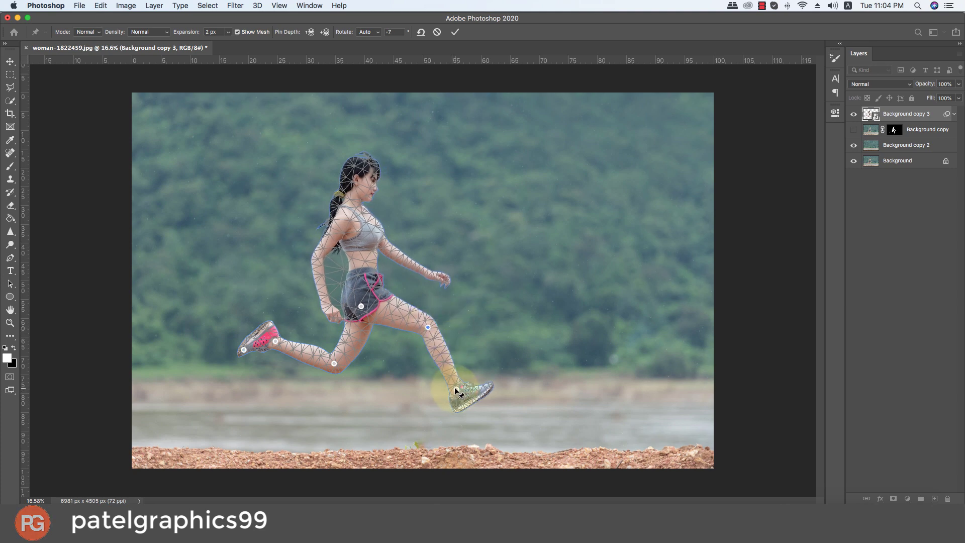
- Raise the front foot and knee into a leaping stride and commit the Puppet Warp
mouse_move(457, 391)
mouse_down()
mouse_move(400, 392)
mouse_move(460, 386)
mouse_up()
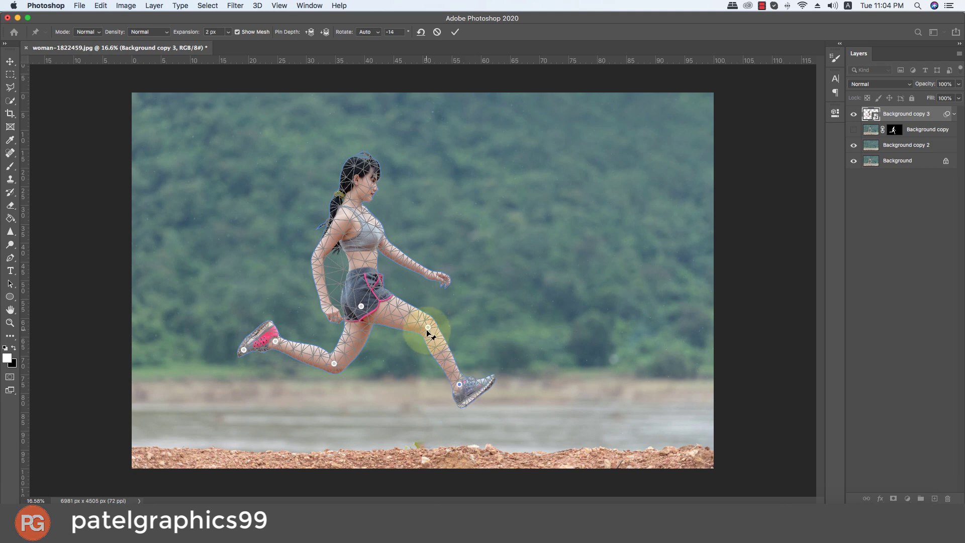
drag(429, 328, 430, 324)
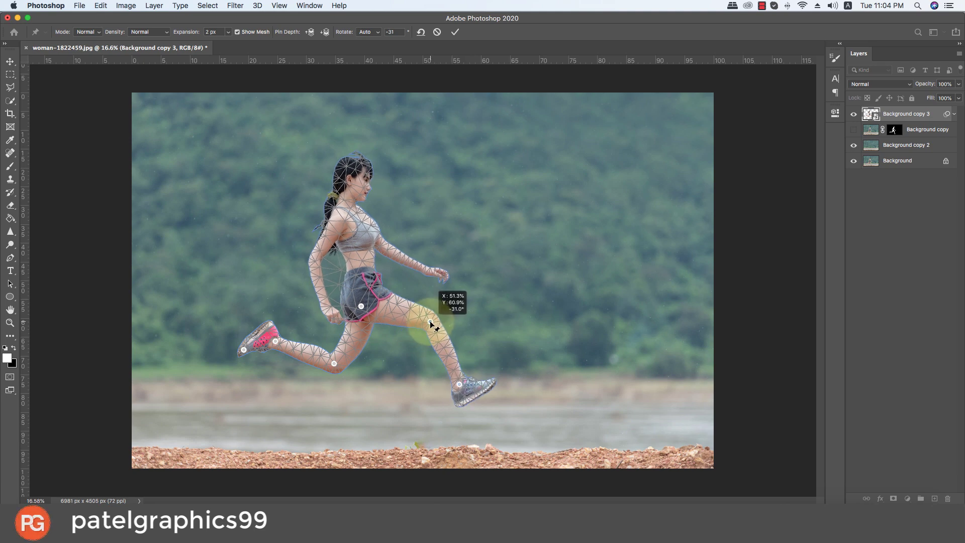
drag(430, 323, 430, 324)
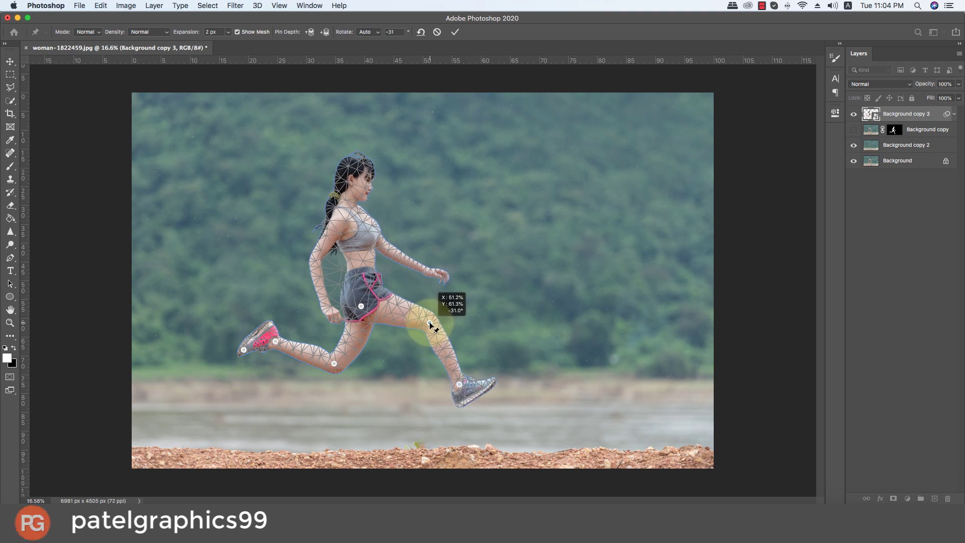
drag(430, 325, 430, 323)
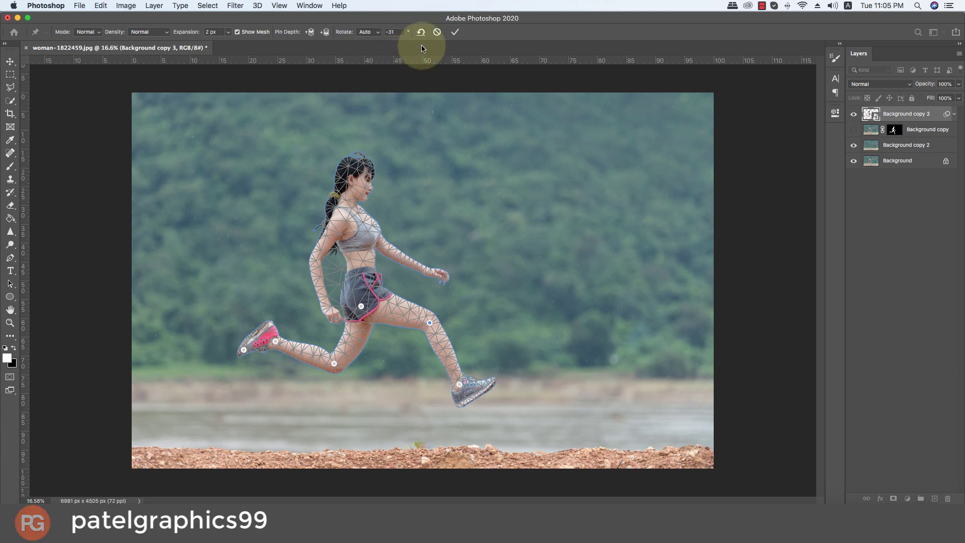
click(455, 33)
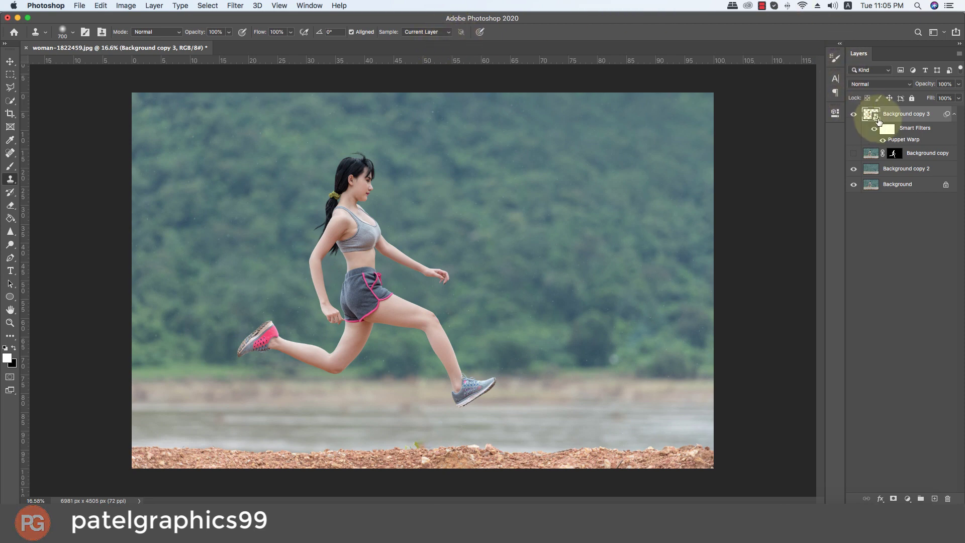
- Compare original and warped poses by toggling the Puppet Warp filter twice, then add empty Layer 1
click(882, 140)
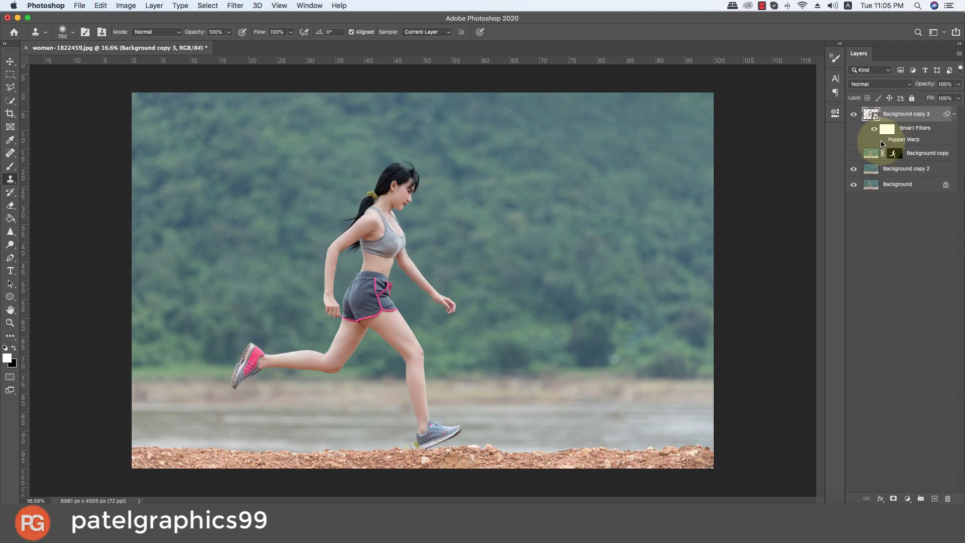
click(883, 140)
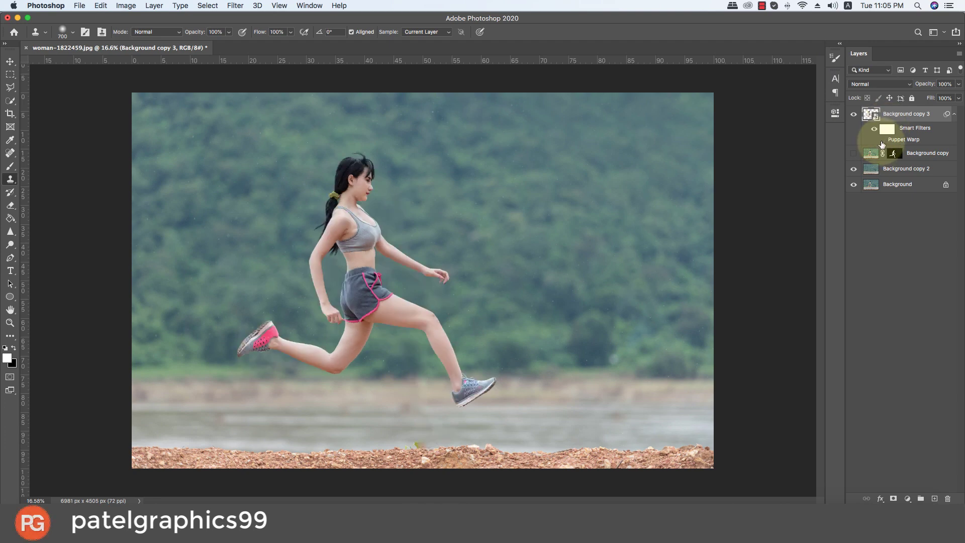
click(881, 143)
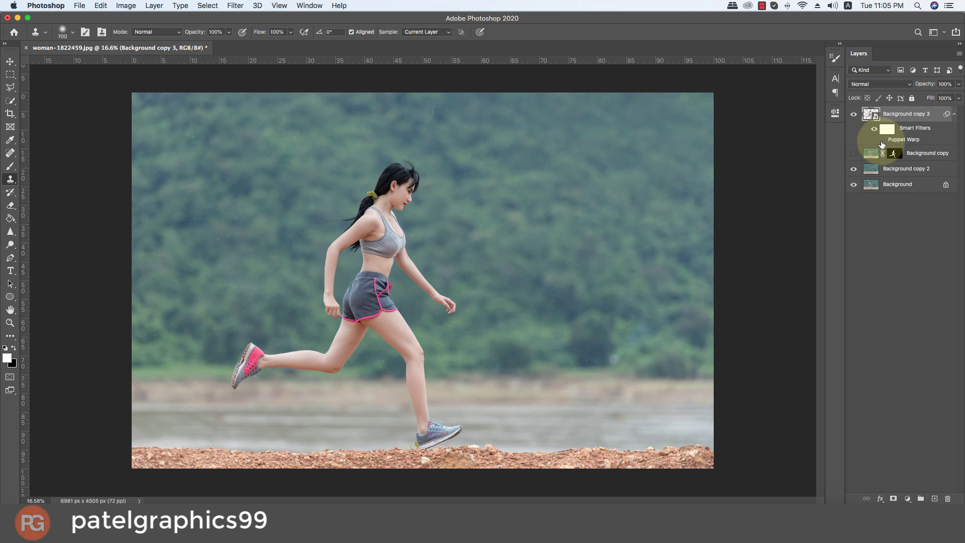
click(882, 142)
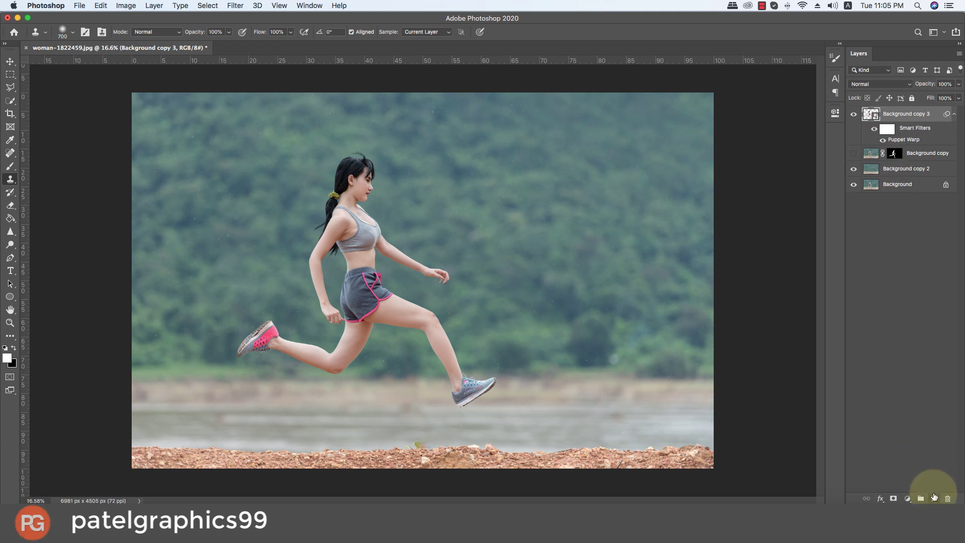
click(934, 498)
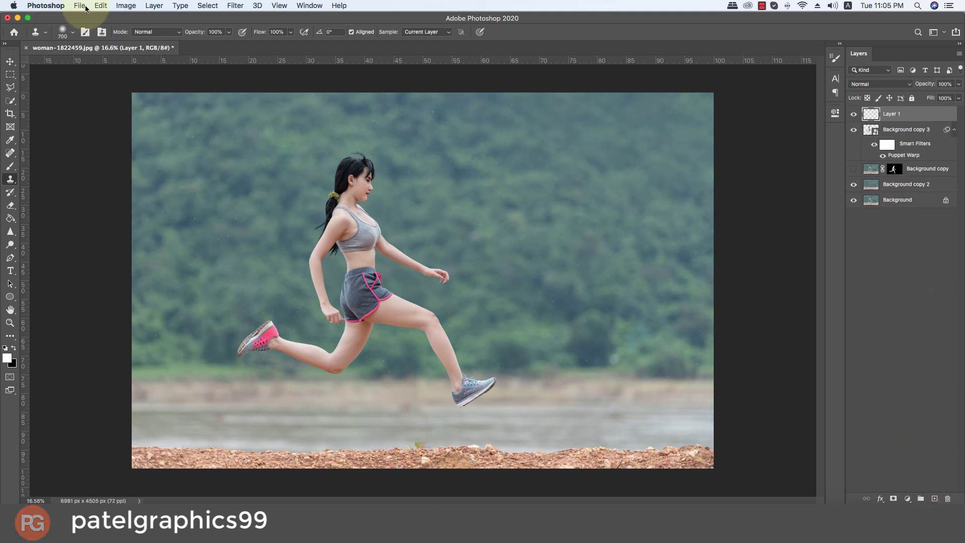
- Stamp a merged copy of the visible image onto Layer 1 using Apply Image
click(126, 6)
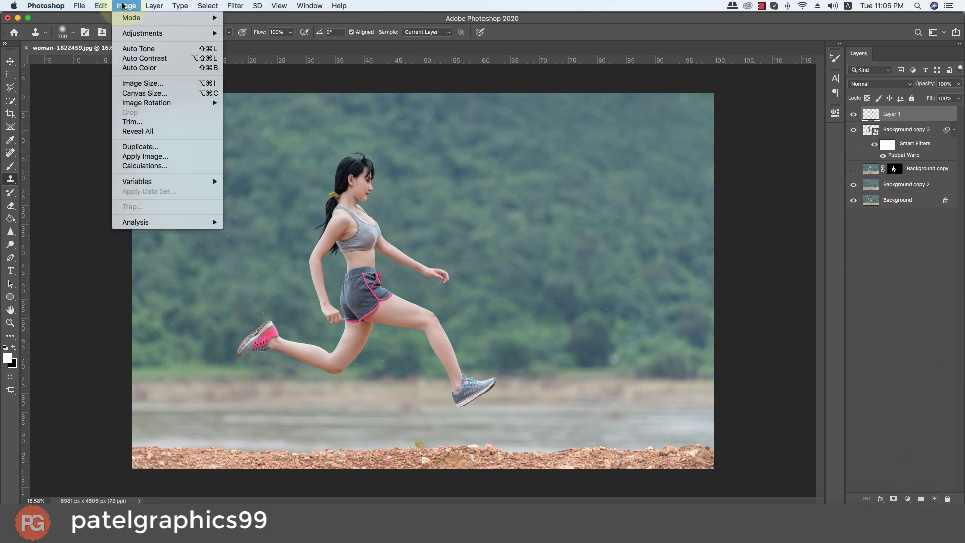
click(136, 157)
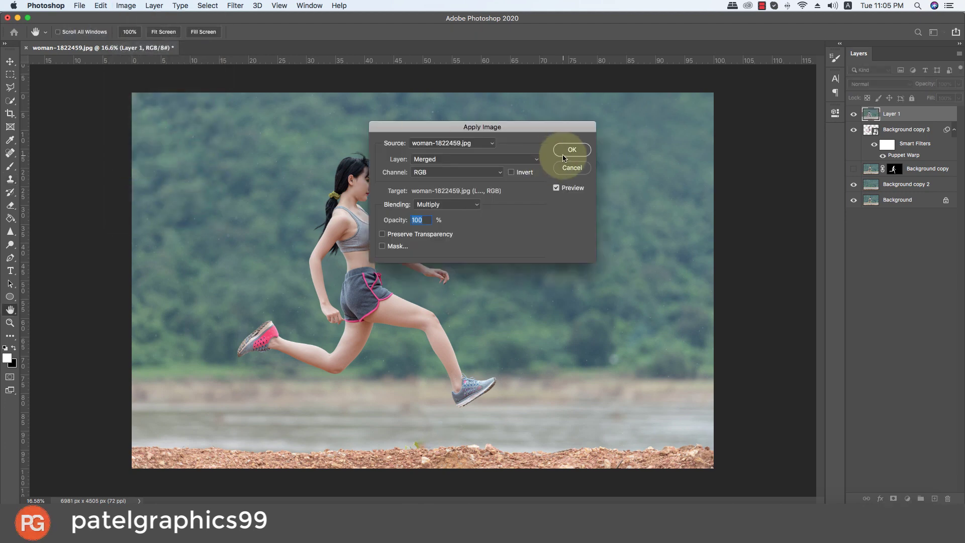
click(567, 151)
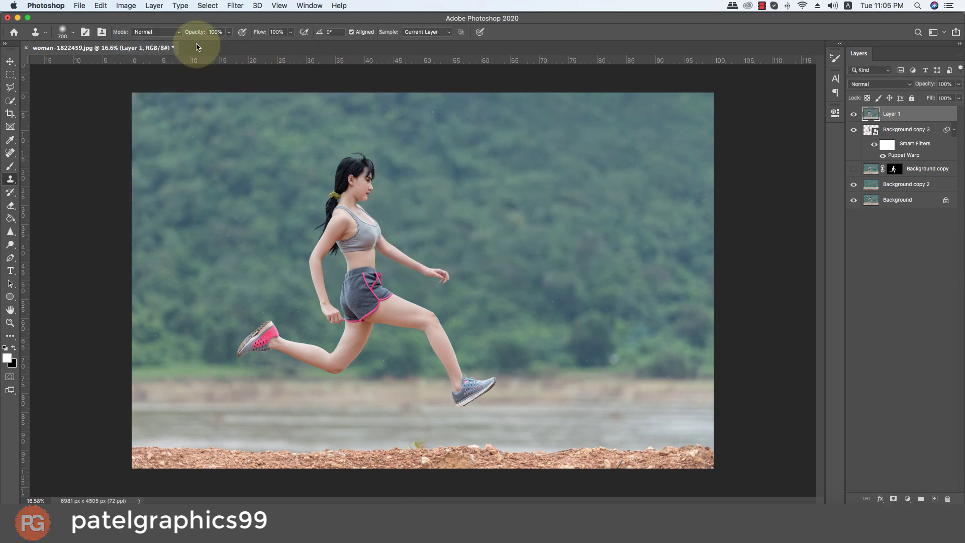
click(236, 5)
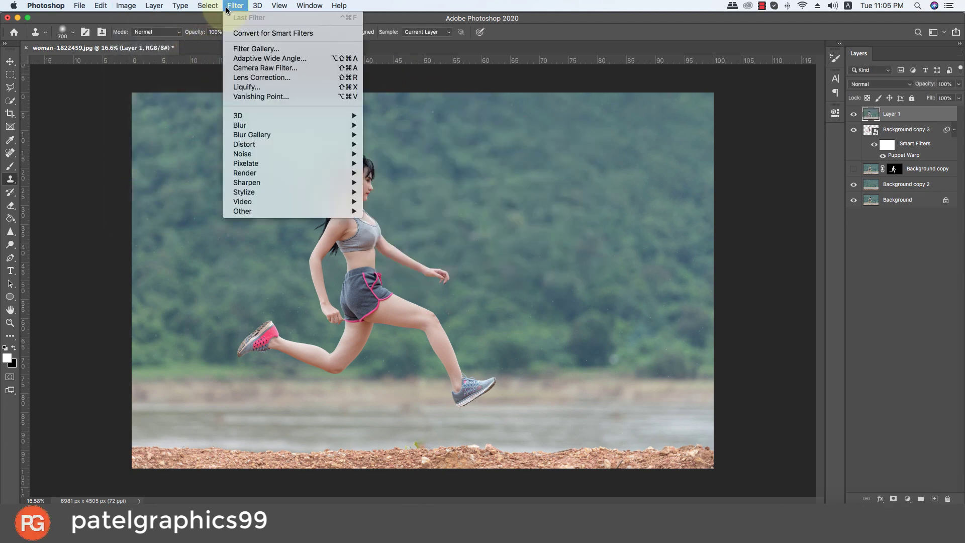
- Grade Layer 1 in Camera Raw with Auto tone, Clarity +12 and Vibrance +13
click(268, 69)
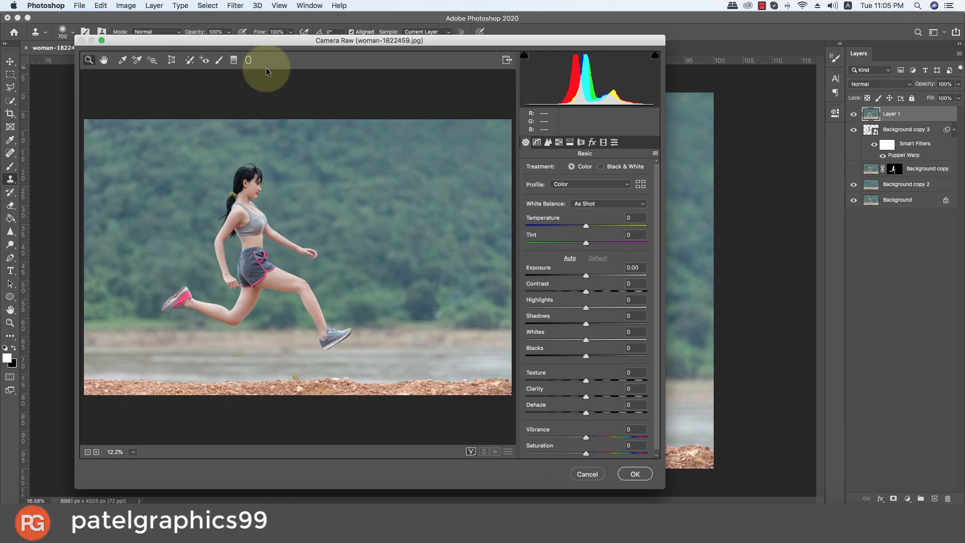
click(569, 259)
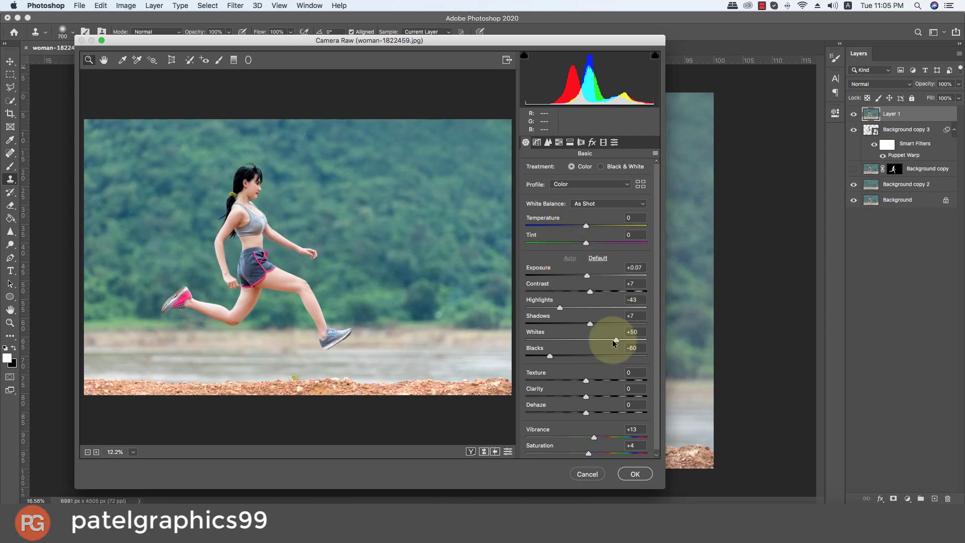
click(593, 396)
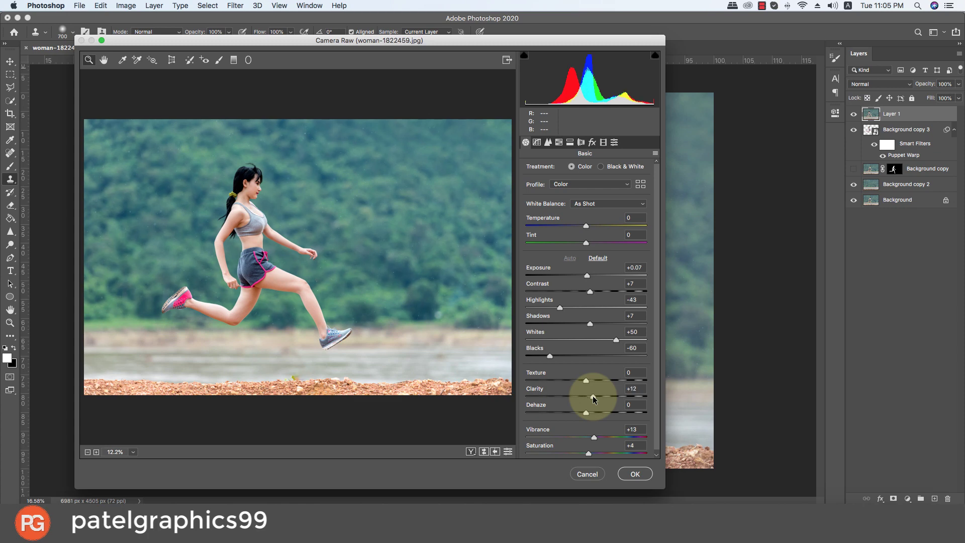
click(596, 436)
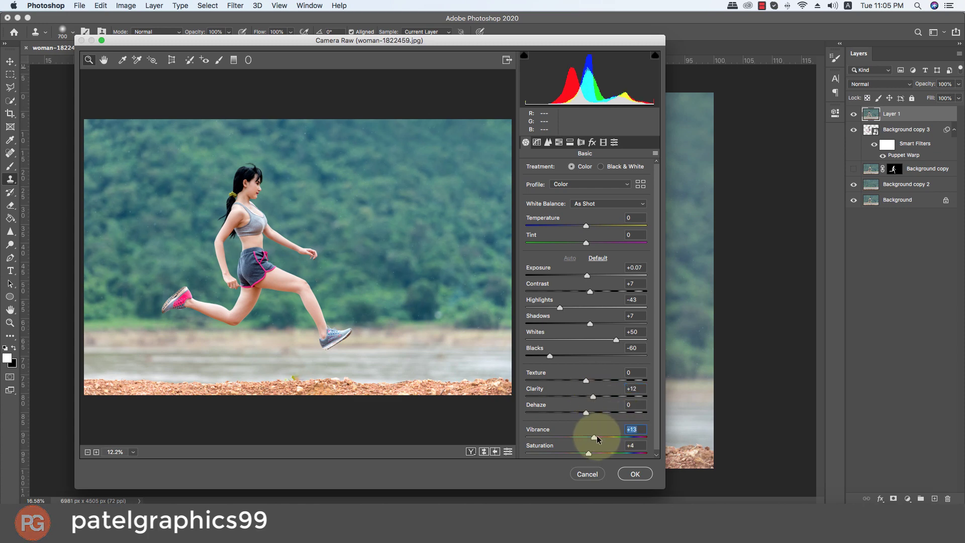
click(635, 475)
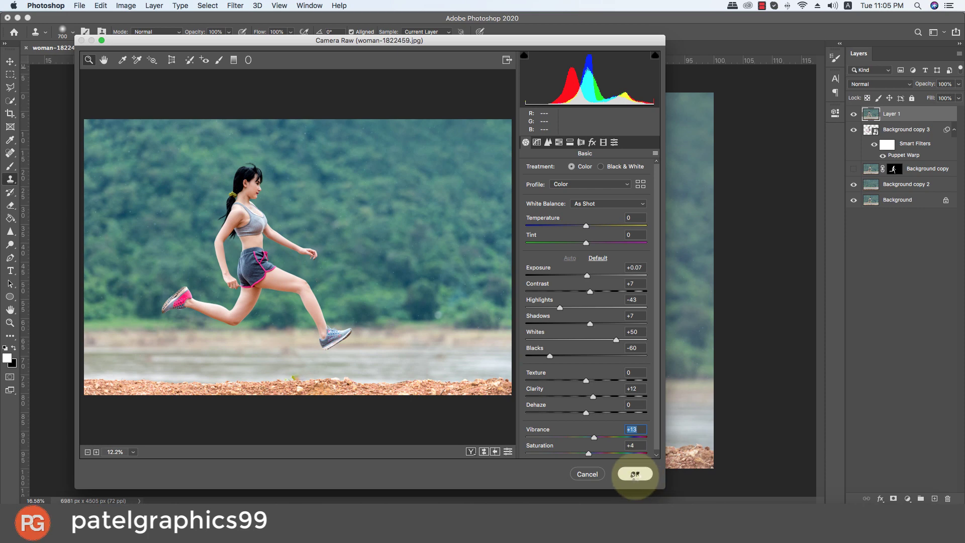